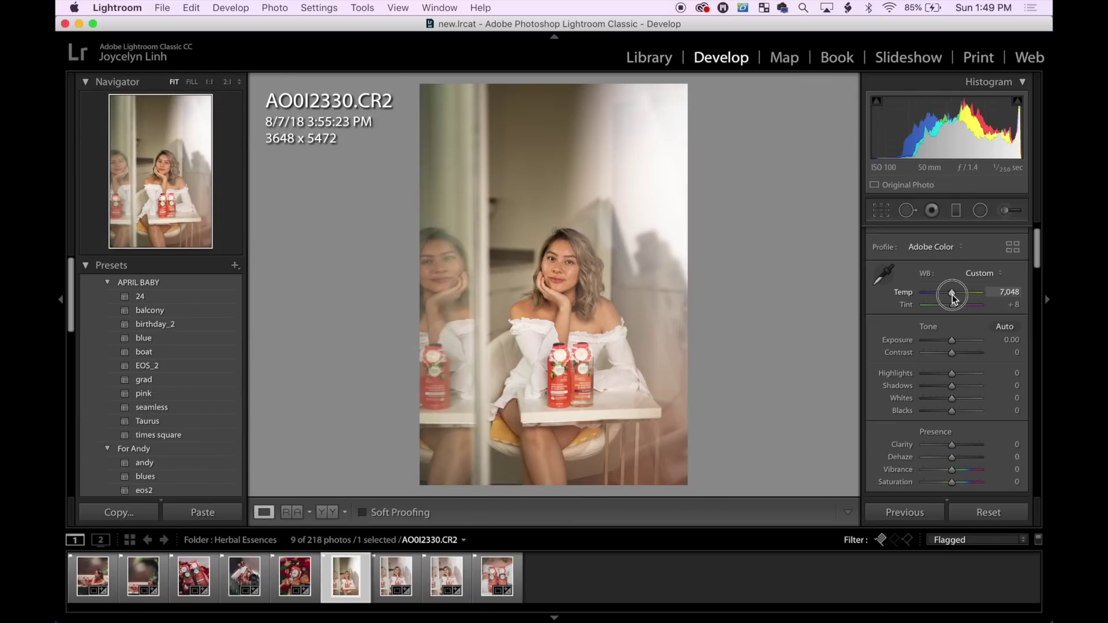
Open AO0I1576.CR2 from the Herbal Essences folder in the Develop module, Basic settings at defaults
drag(951, 296, 953, 298)
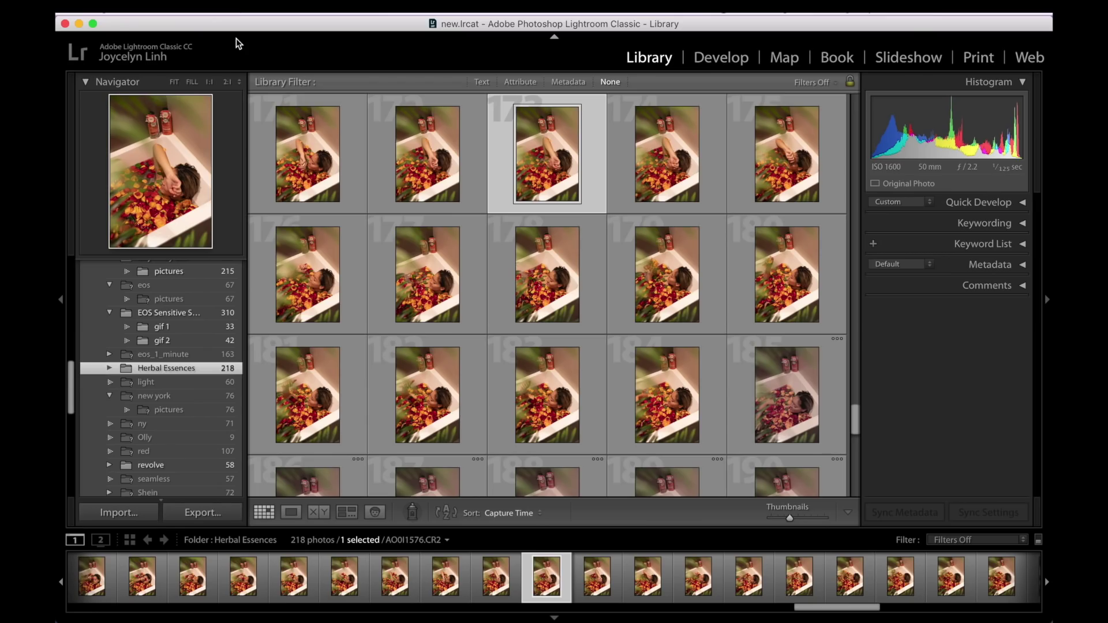
click(168, 11)
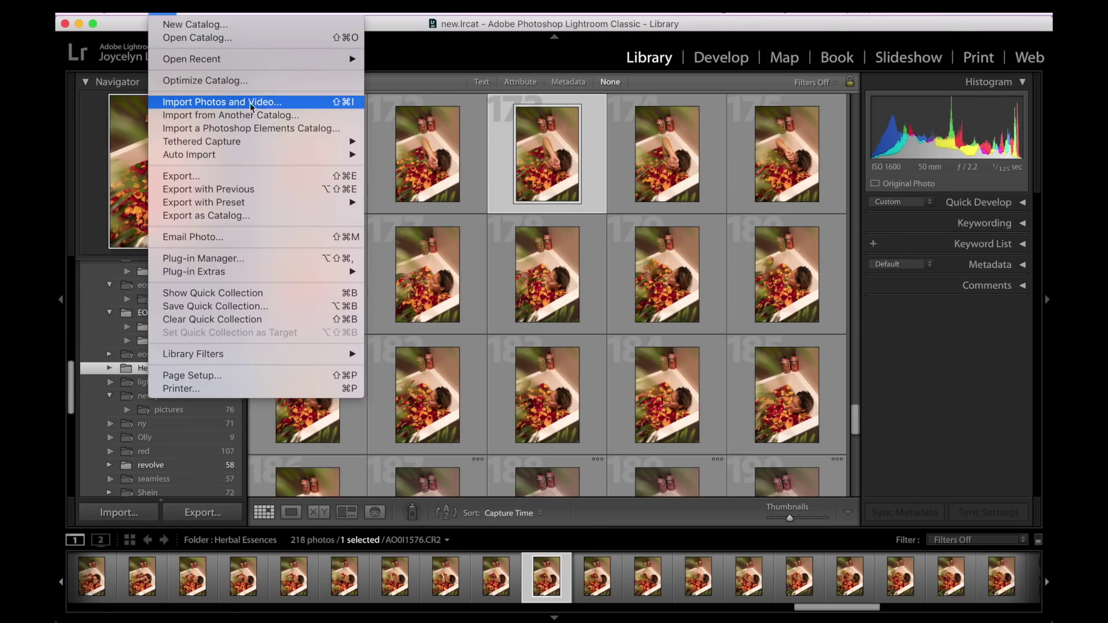
click(416, 73)
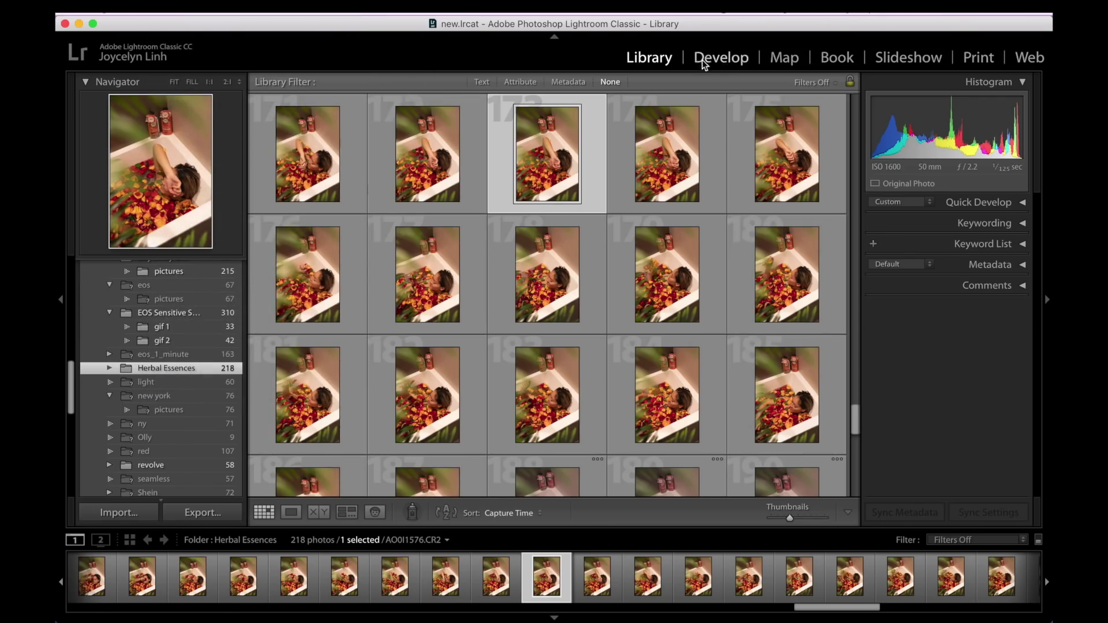
click(733, 60)
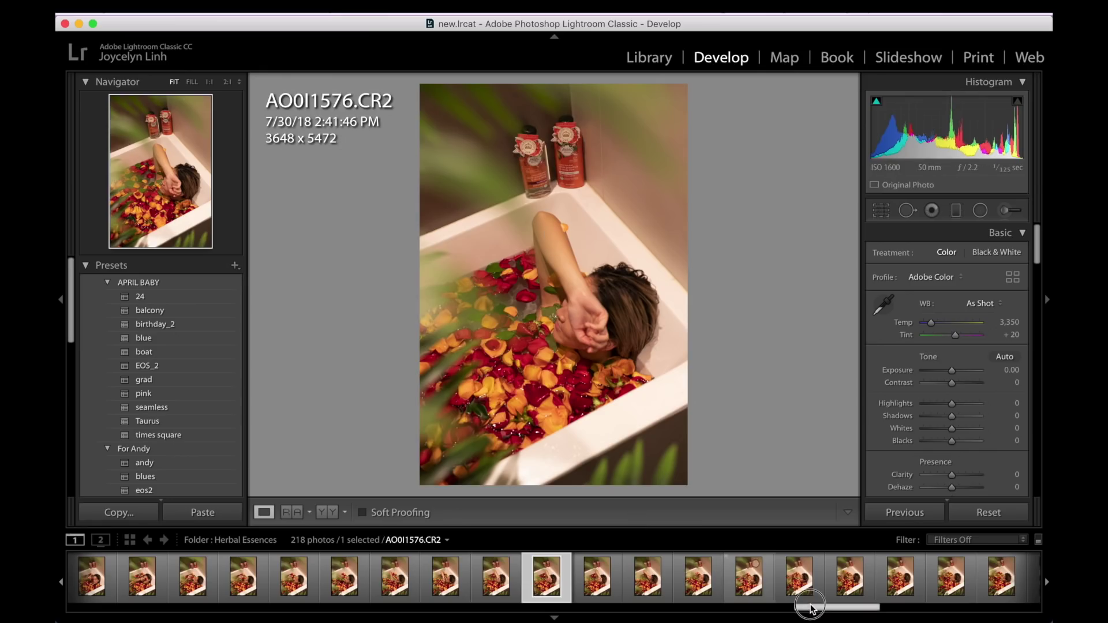
drag(808, 603, 978, 600)
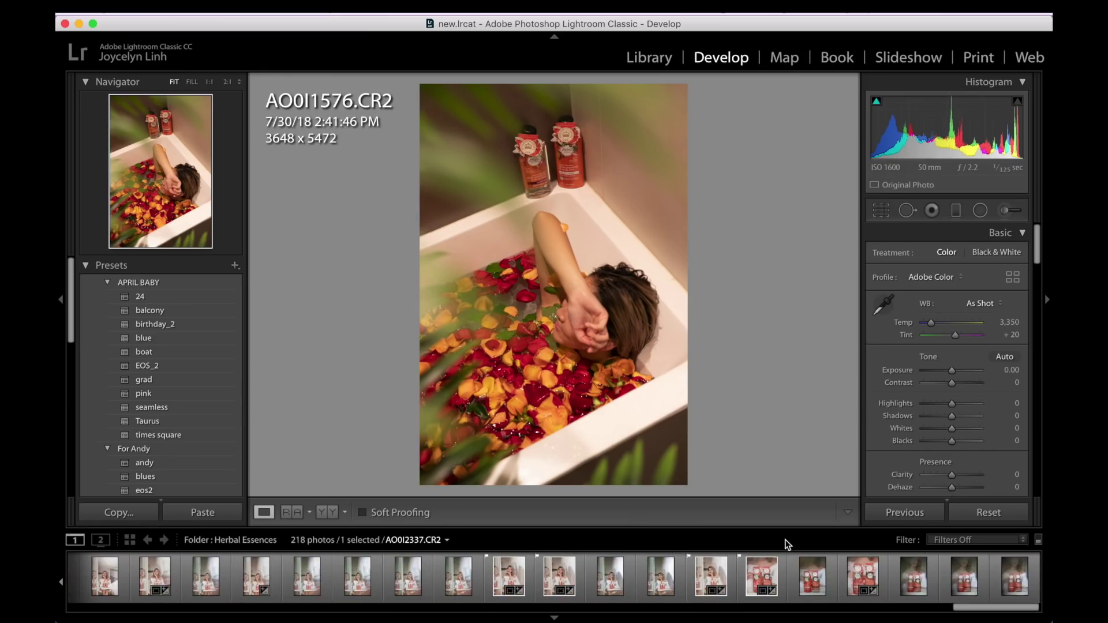
Select AO0I2330.CR2 from the filmstrip and toggle Before/After to compare it with the original
click(510, 576)
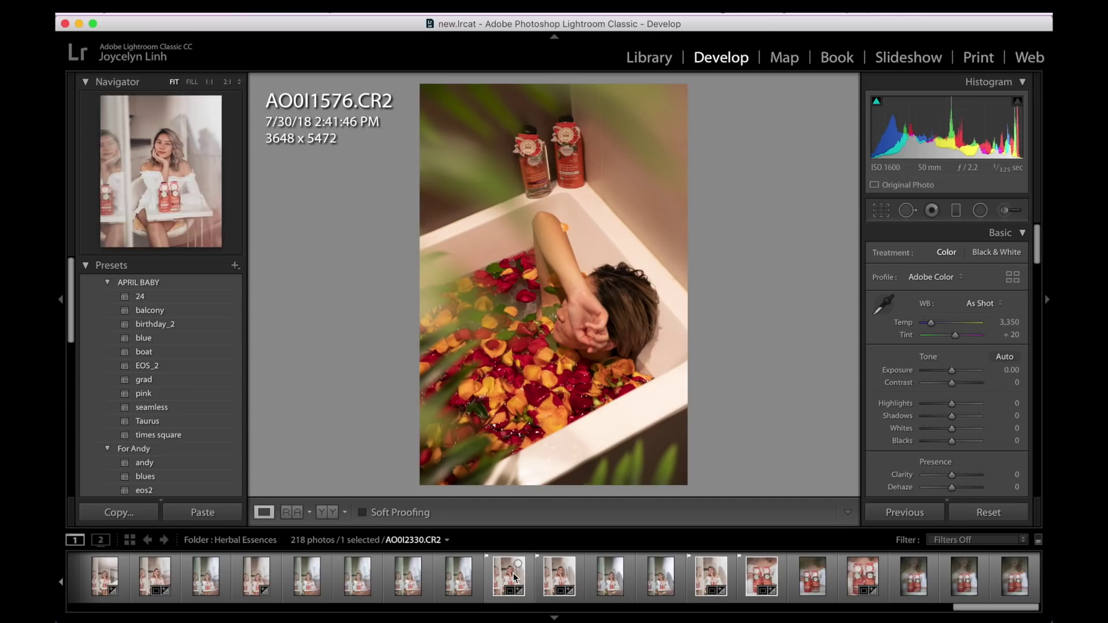
click(516, 575)
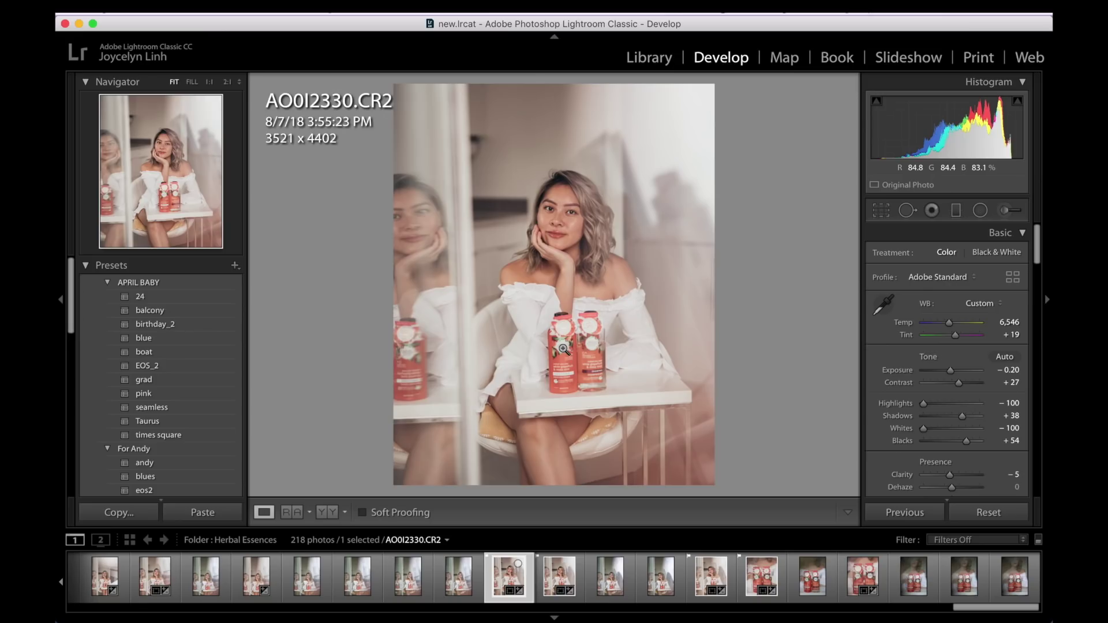
key(backslash)
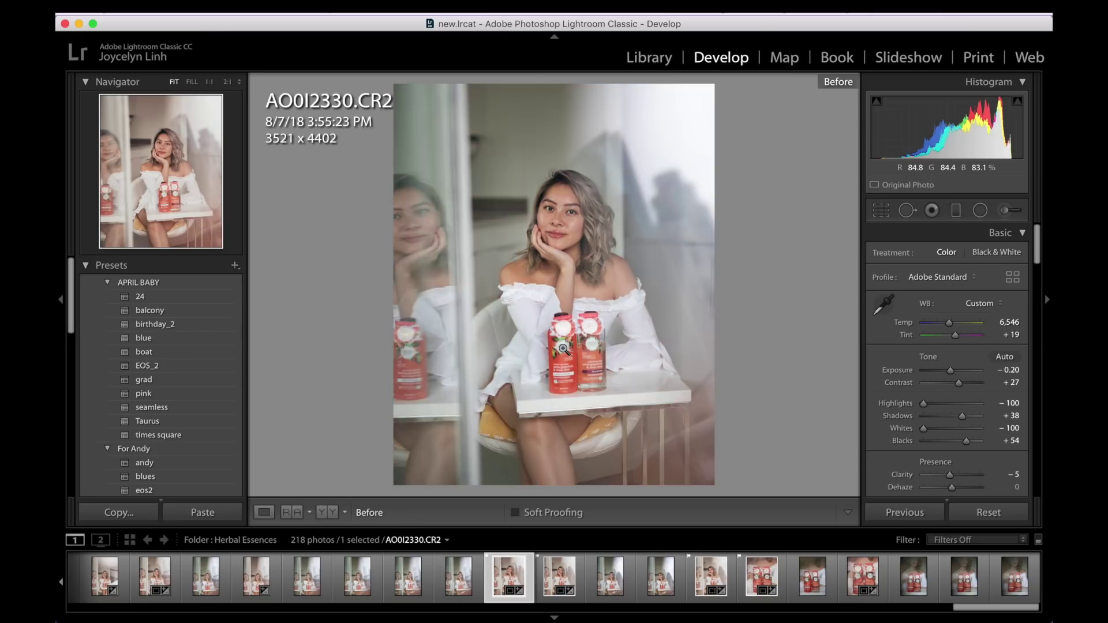
key(backslash)
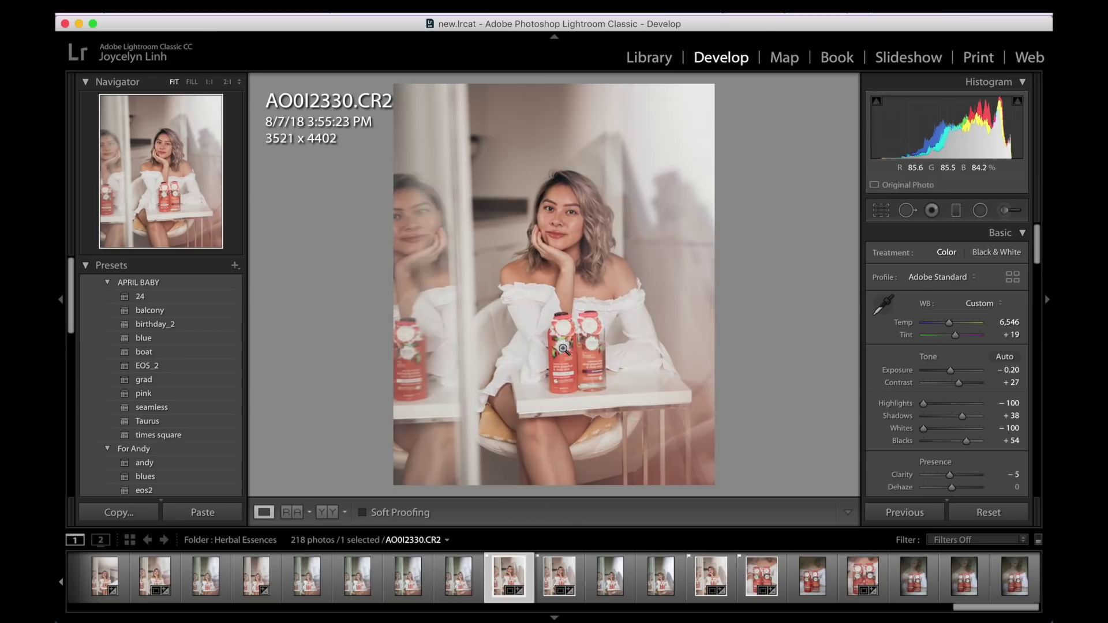
key(backslash)
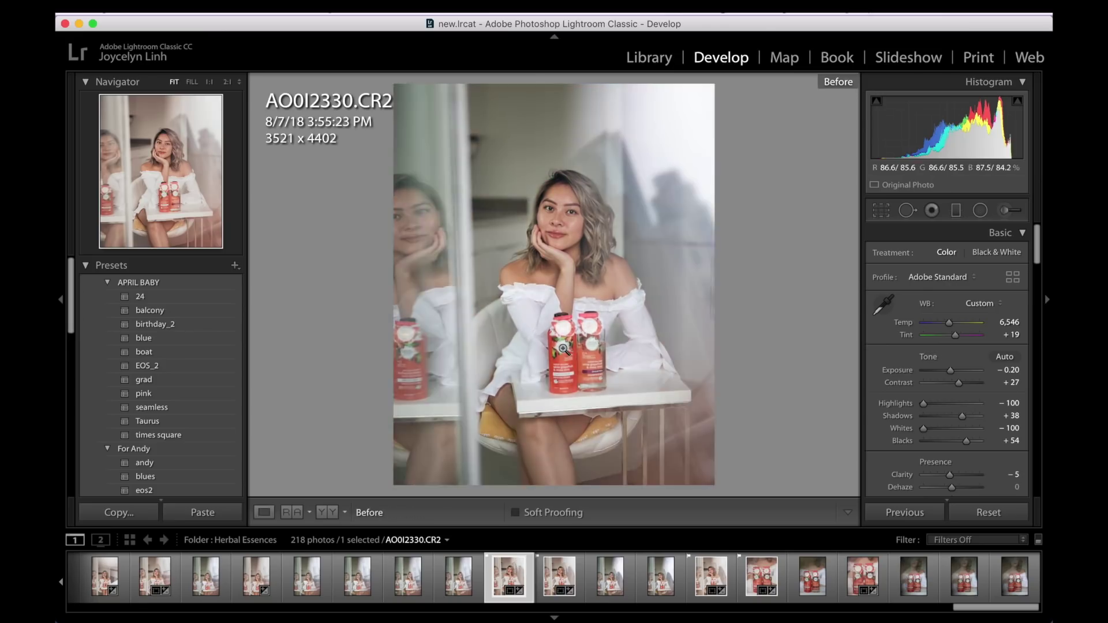
Reset AO0I2330.CR2's edits, flag it as a pick, and filter the filmstrip to Flagged photos
click(977, 510)
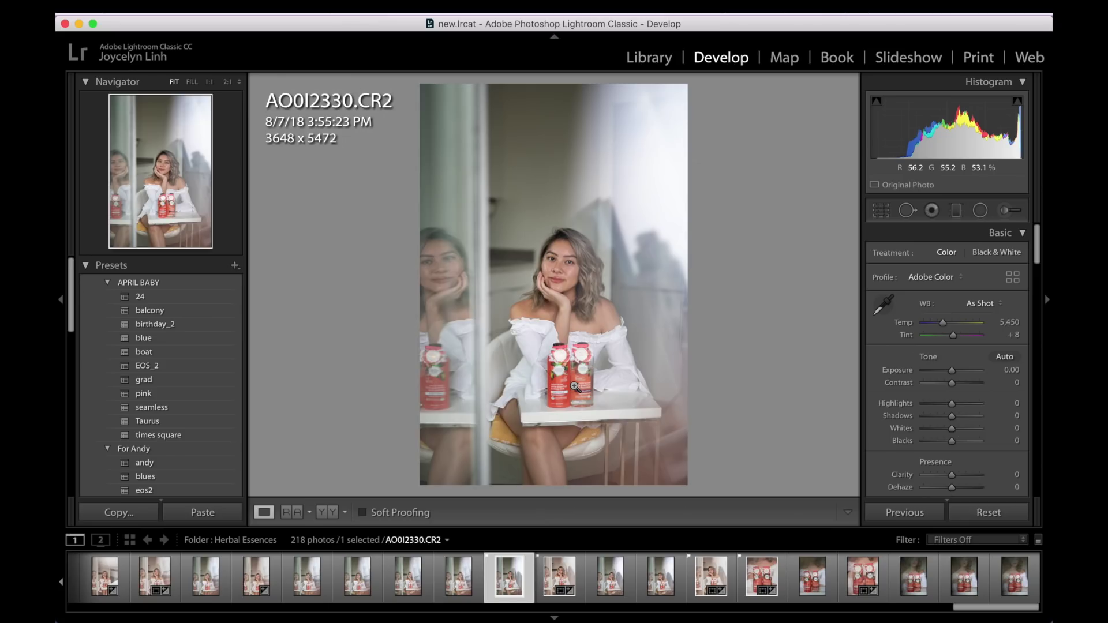
key(p)
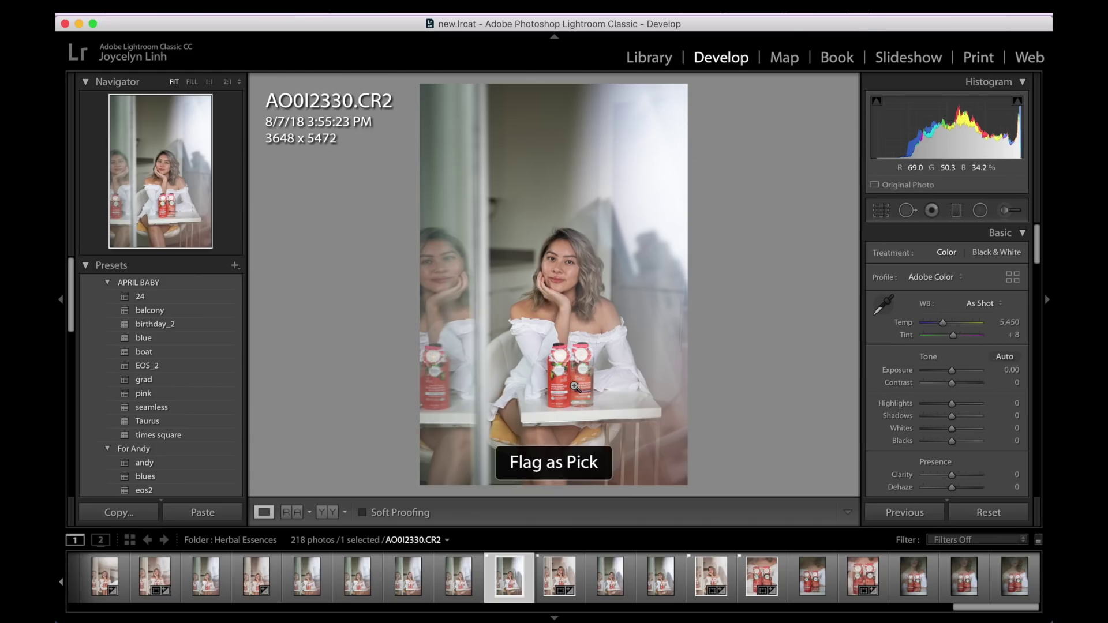
click(959, 540)
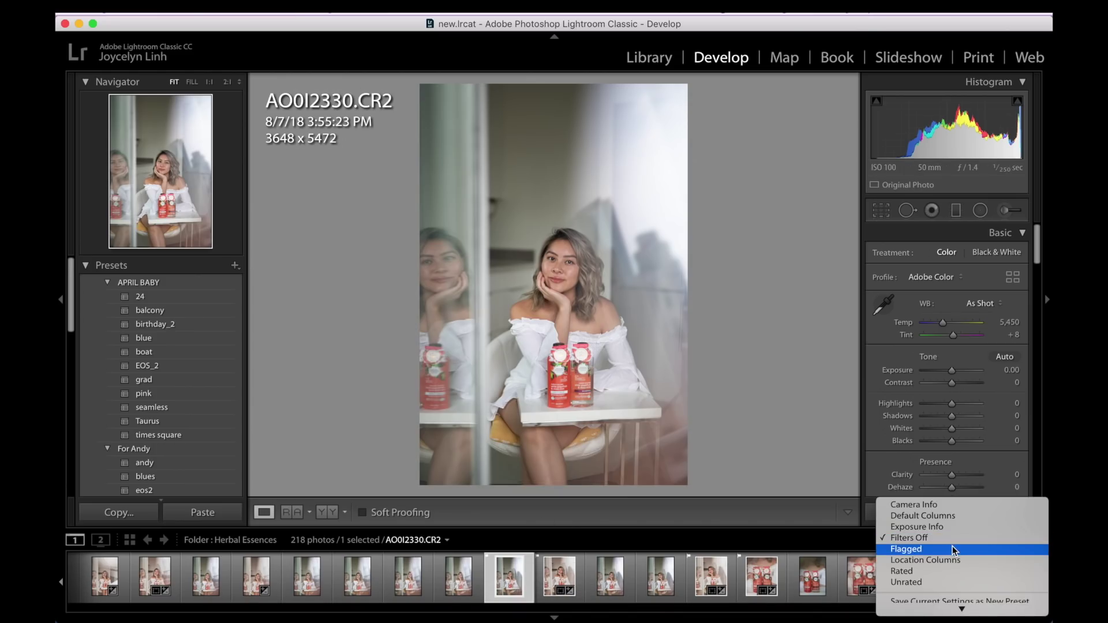
click(954, 549)
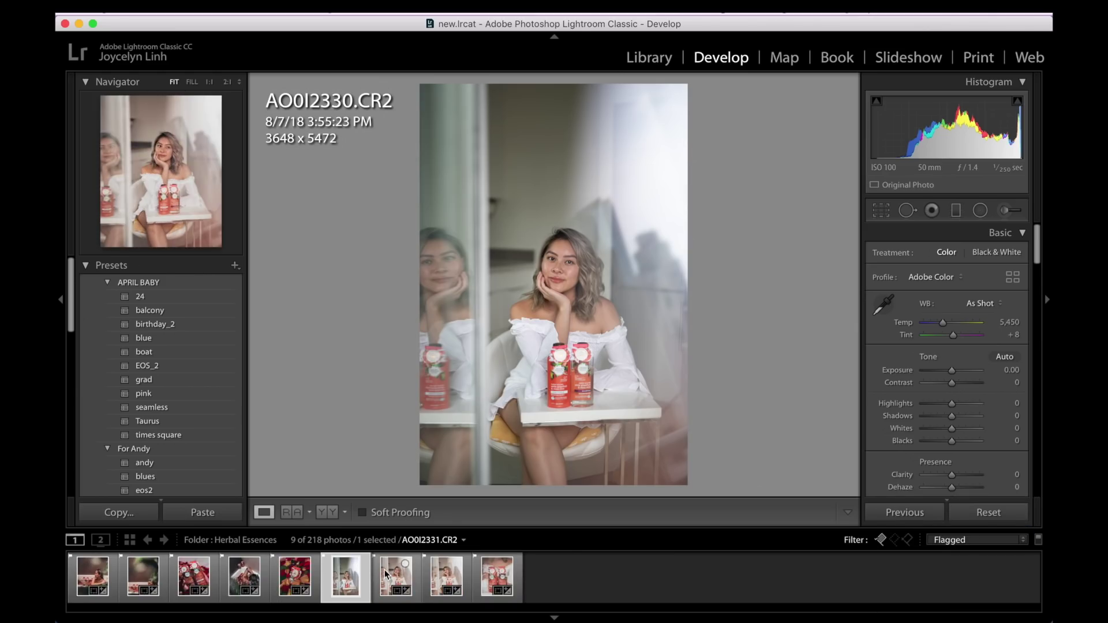
click(384, 570)
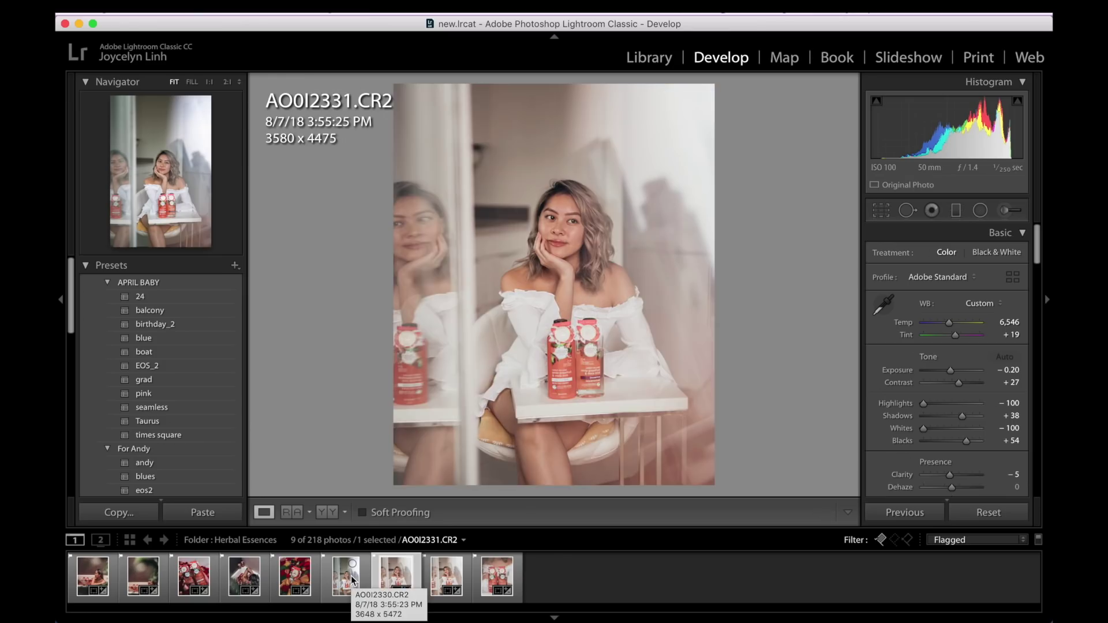
click(353, 579)
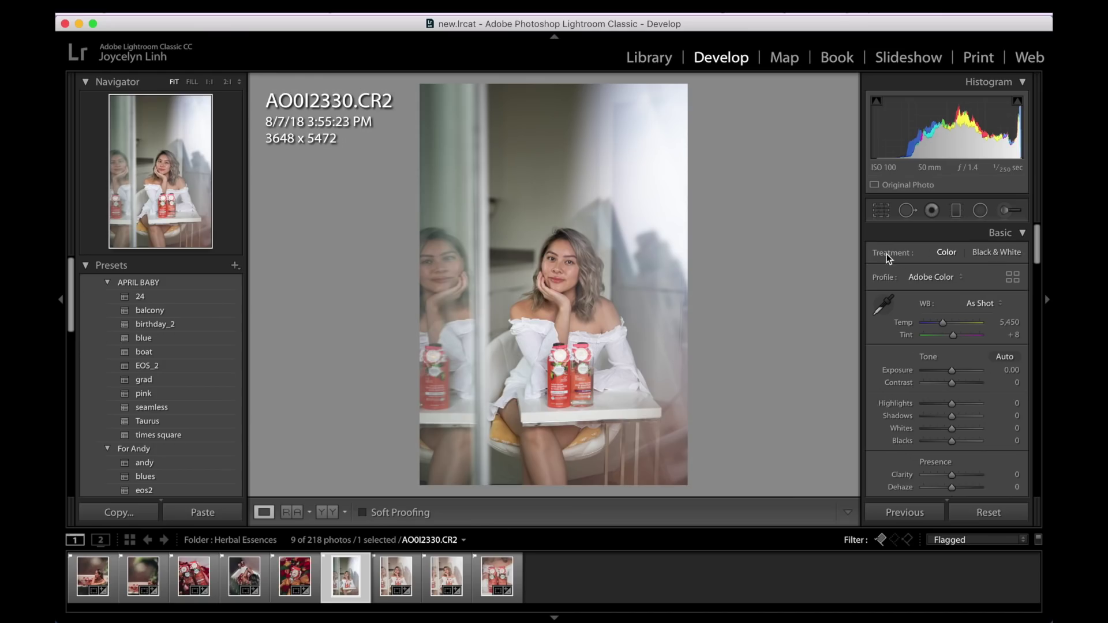
In the Basic panel, set Temp to 7,134 and Tint to +36 for a warmer, pinker look
scroll(886, 257, down, 2)
scroll(887, 260, down, 1)
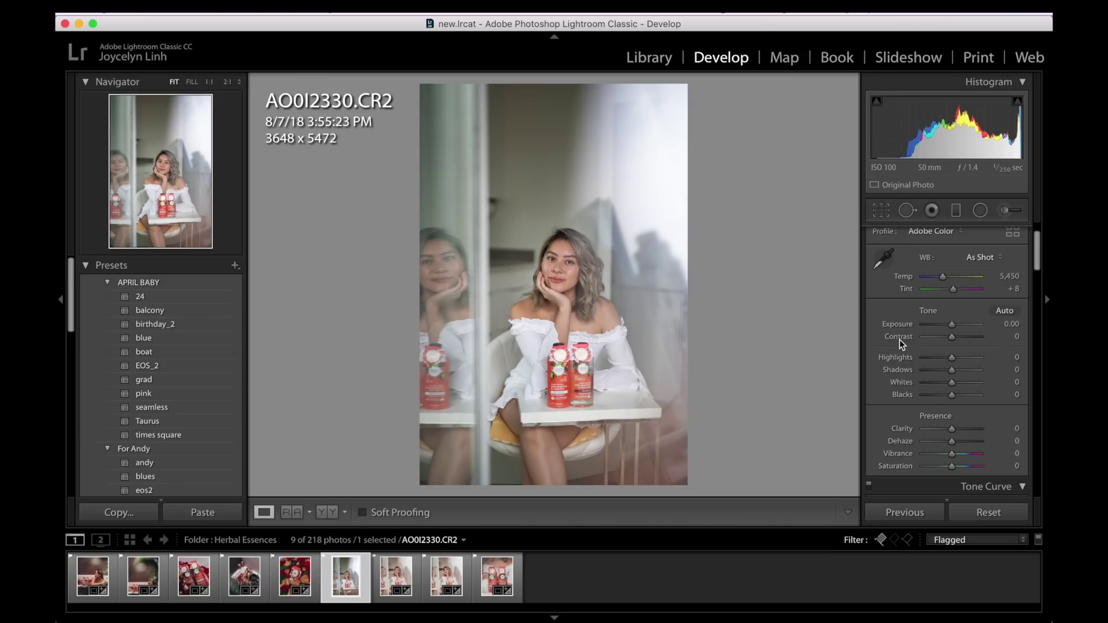
scroll(899, 340, up, 1)
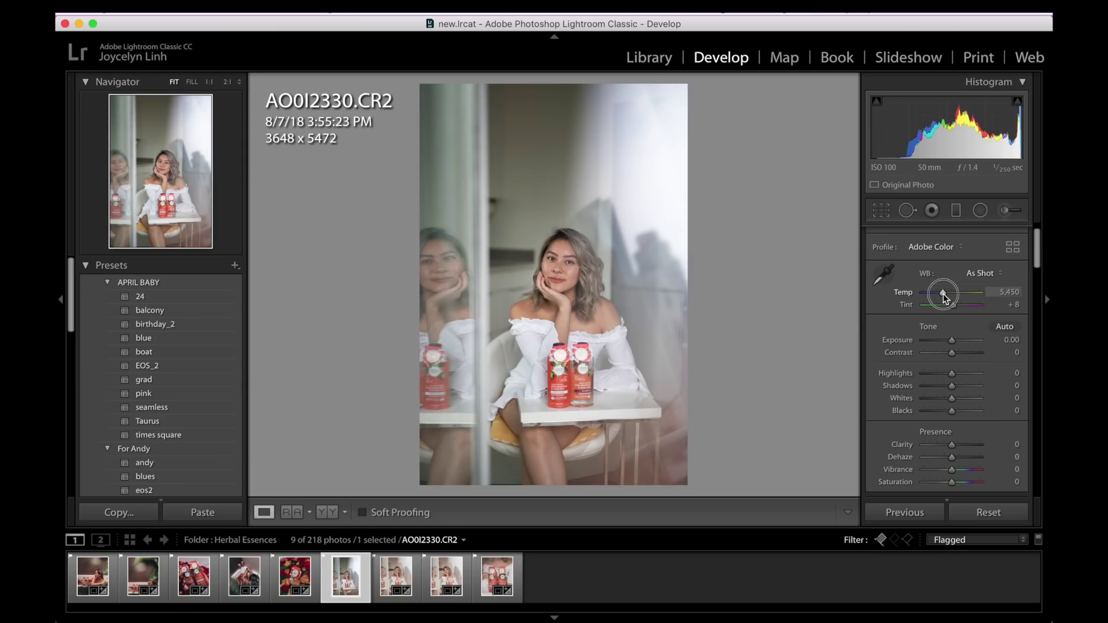
drag(943, 293, 954, 298)
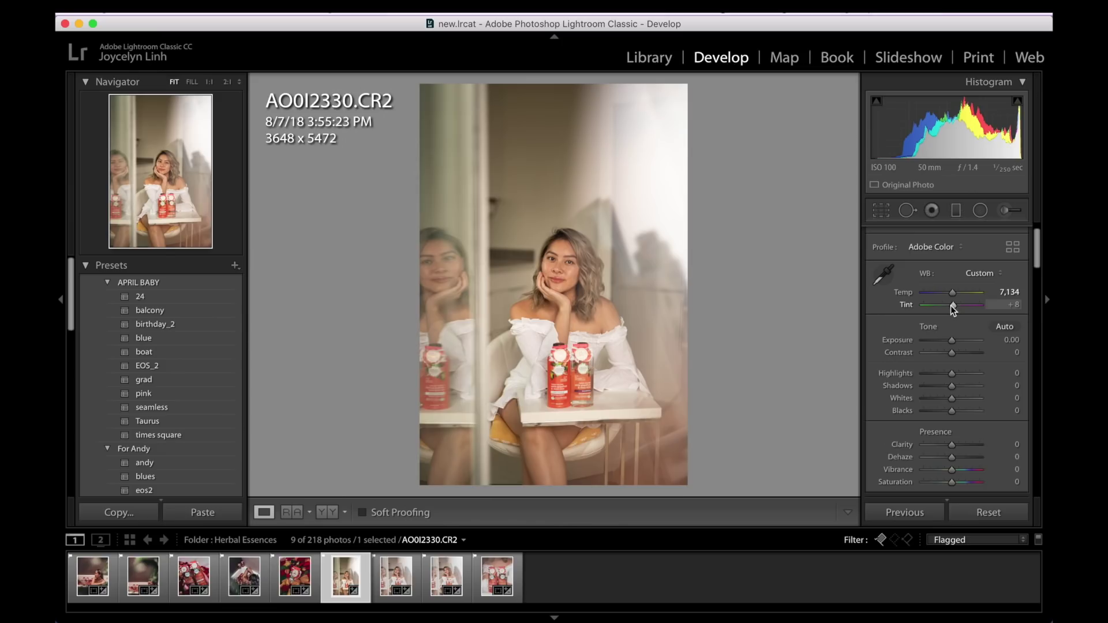
drag(953, 309, 958, 311)
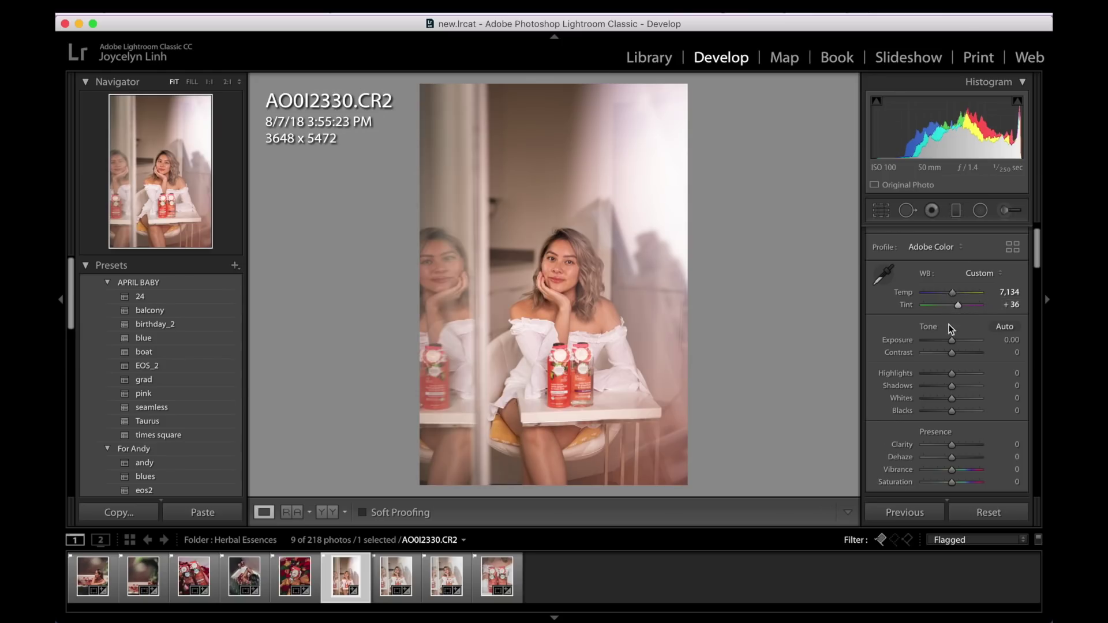
scroll(948, 325, down, 4)
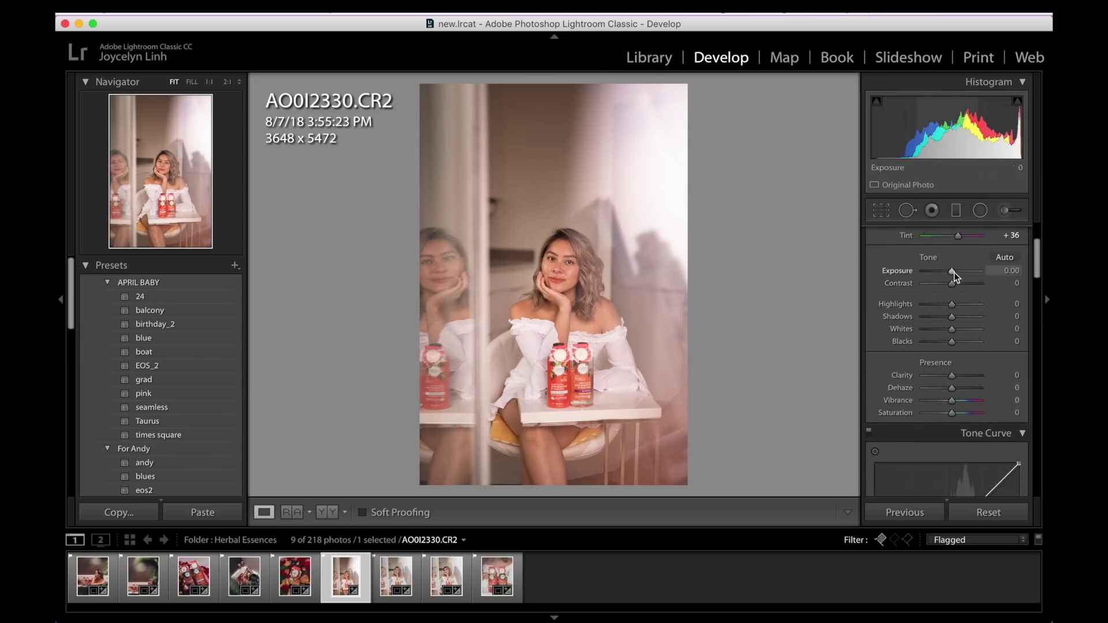
Set Exposure to +0.40 and Highlights to −100 on AO0I2330.CR2
drag(952, 273, 954, 274)
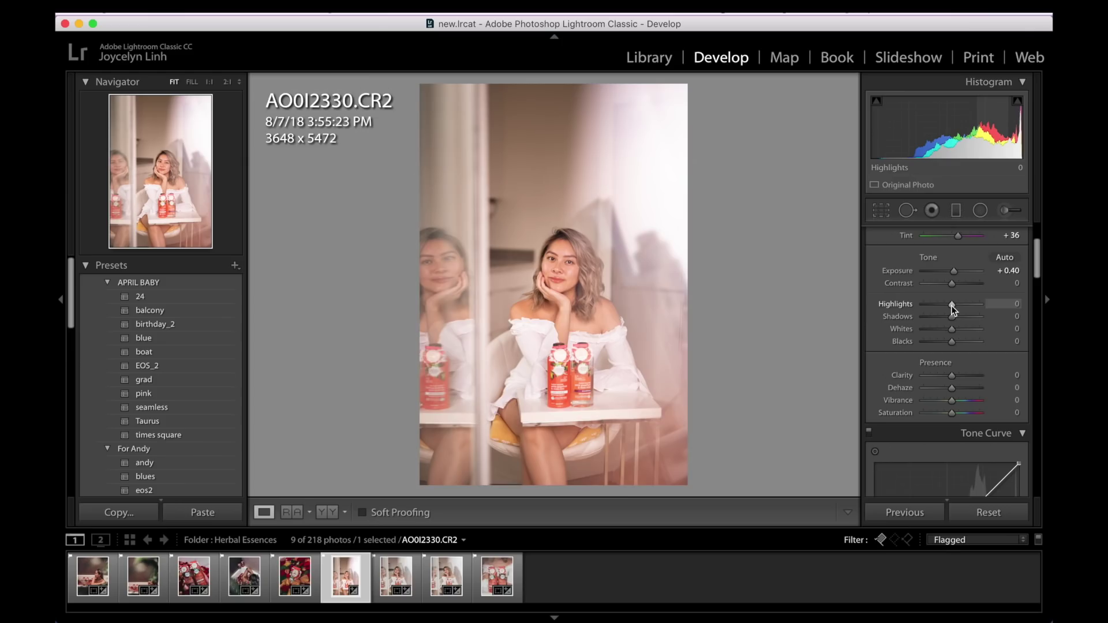
drag(951, 306, 920, 304)
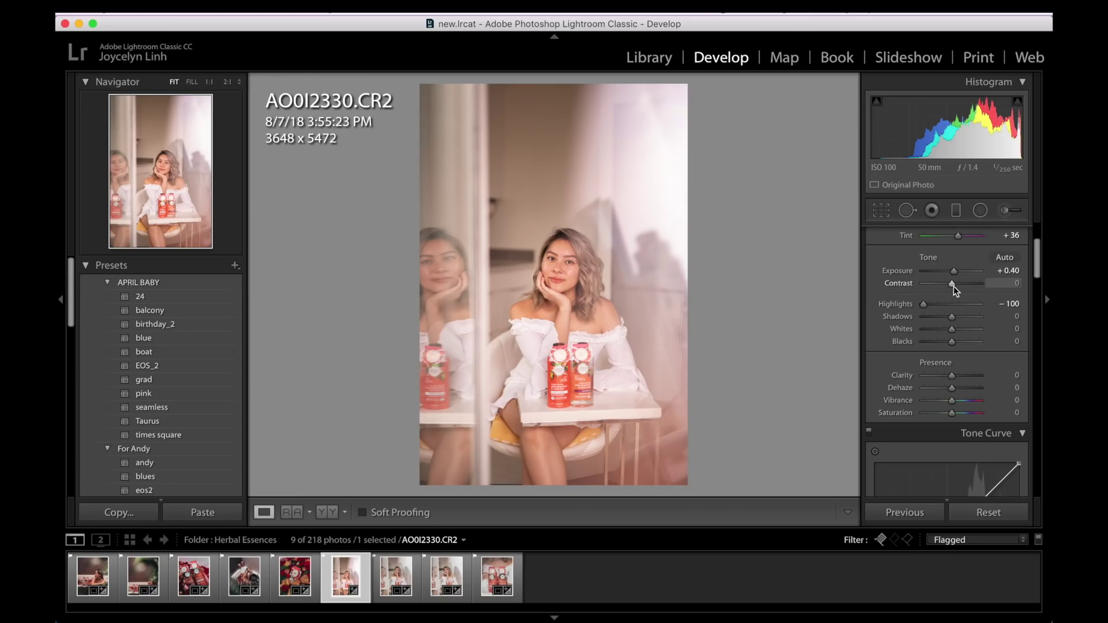
Set Contrast to +39 and Shadows to +44, and ease Exposure back to +0.35
drag(953, 286, 967, 286)
scroll(967, 286, down, 1)
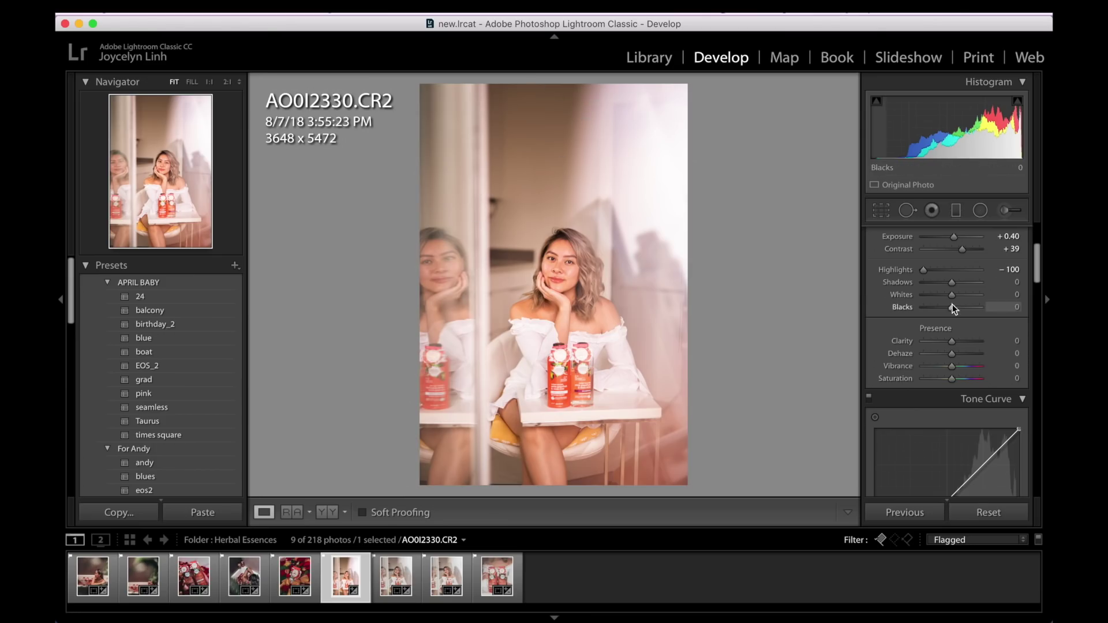
mouse_move(951, 282)
mouse_down()
mouse_move(974, 285)
mouse_move(964, 283)
mouse_up()
scroll(963, 283, up, 2)
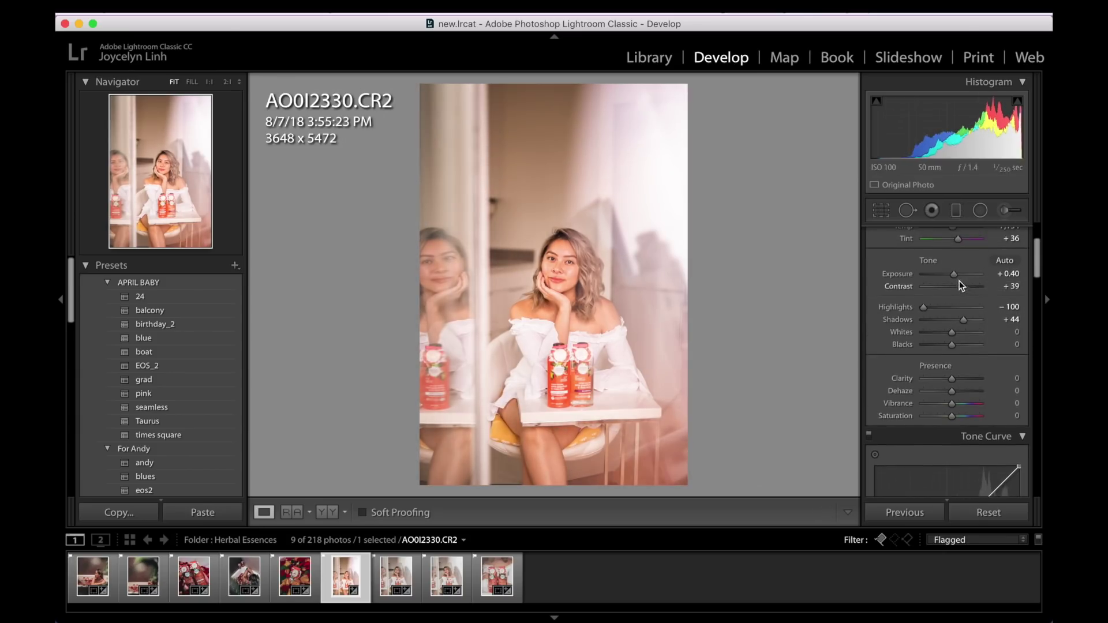
drag(954, 276, 953, 276)
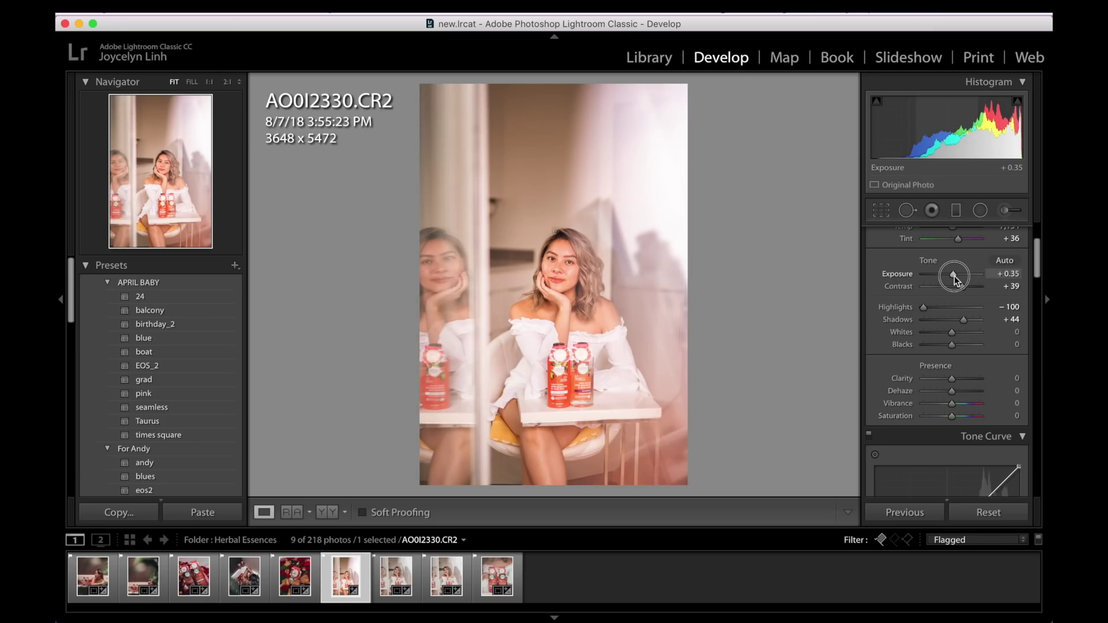
Try the Whites slider and reset it to 0, then adjust the Blacks slider
scroll(953, 275, down, 2)
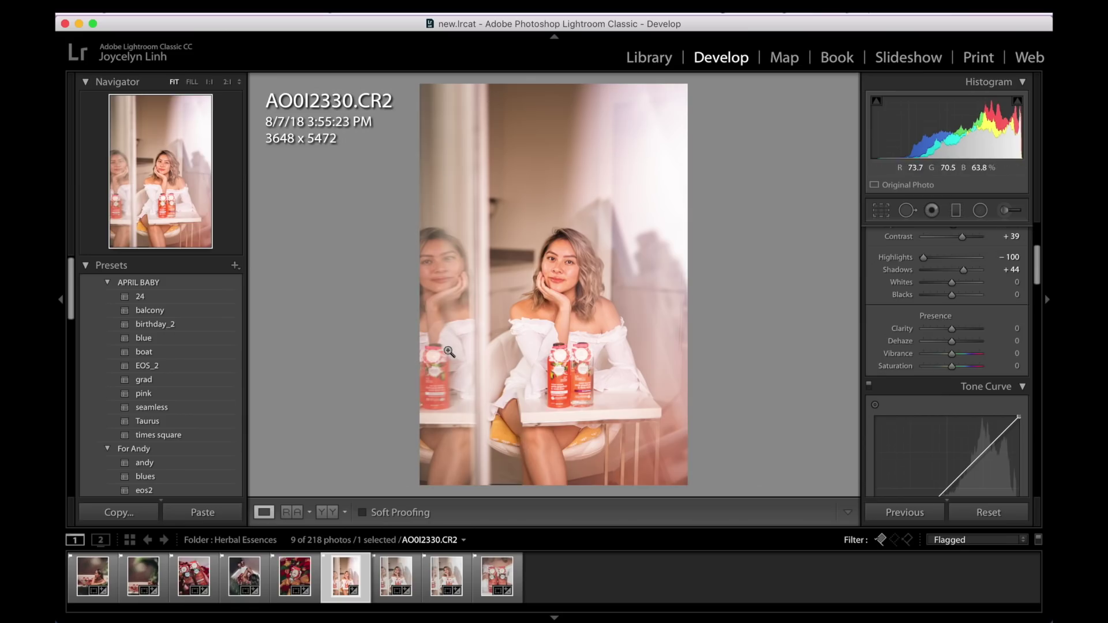
drag(952, 282, 977, 283)
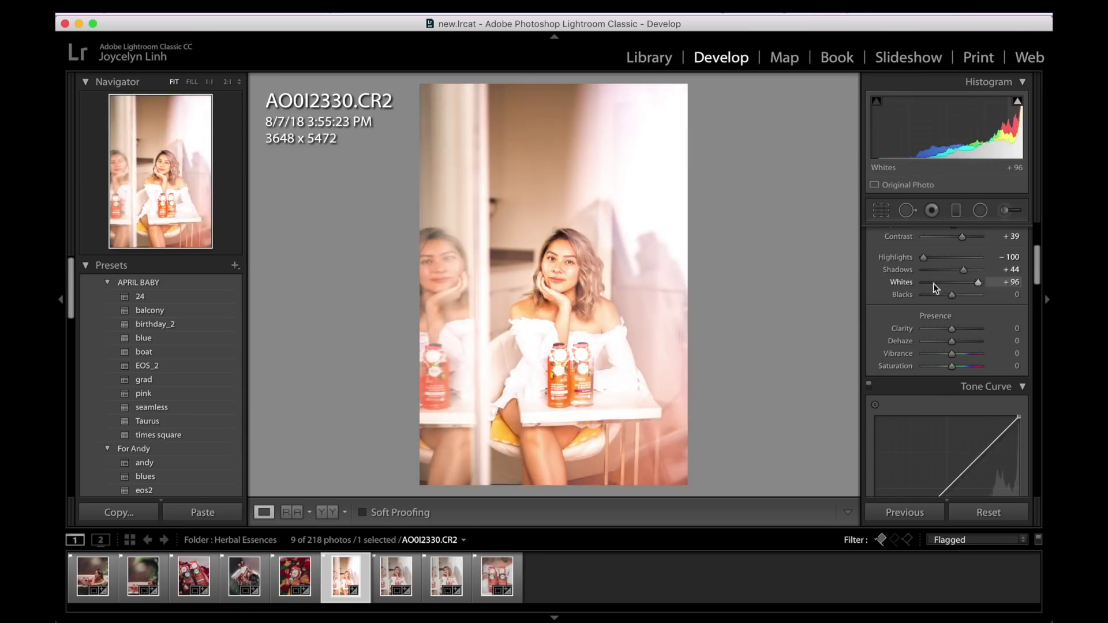
double_click(903, 282)
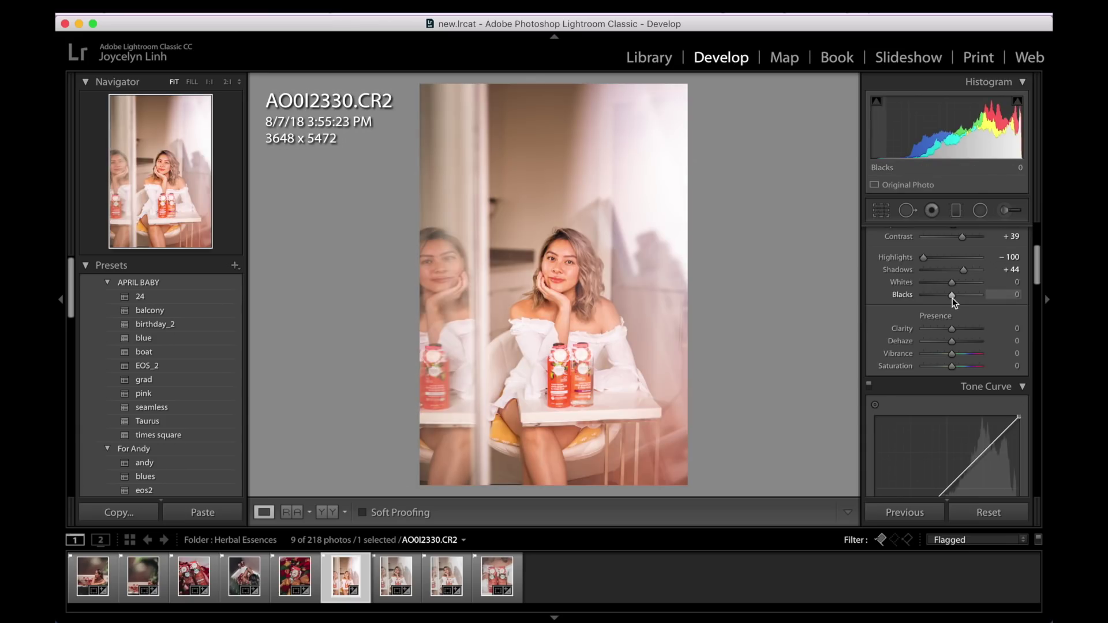
mouse_move(952, 298)
mouse_down()
mouse_move(966, 301)
mouse_move(940, 297)
mouse_up()
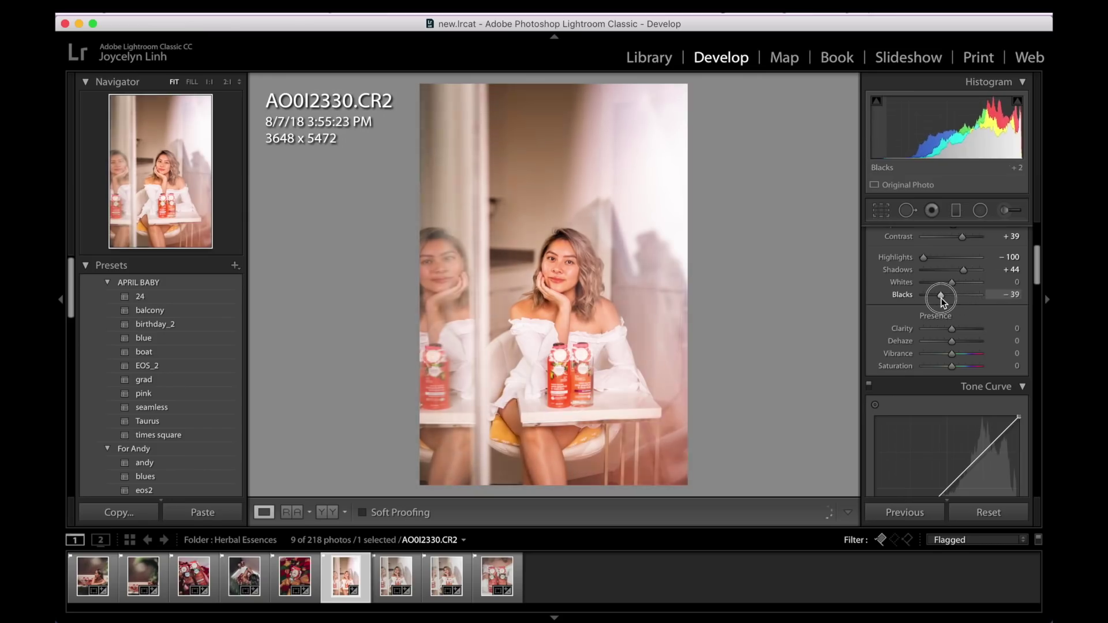
Reset Blacks to 0 and set Clarity to +15, checking the face at 1:1
double_click(902, 295)
scroll(904, 297, up, 3)
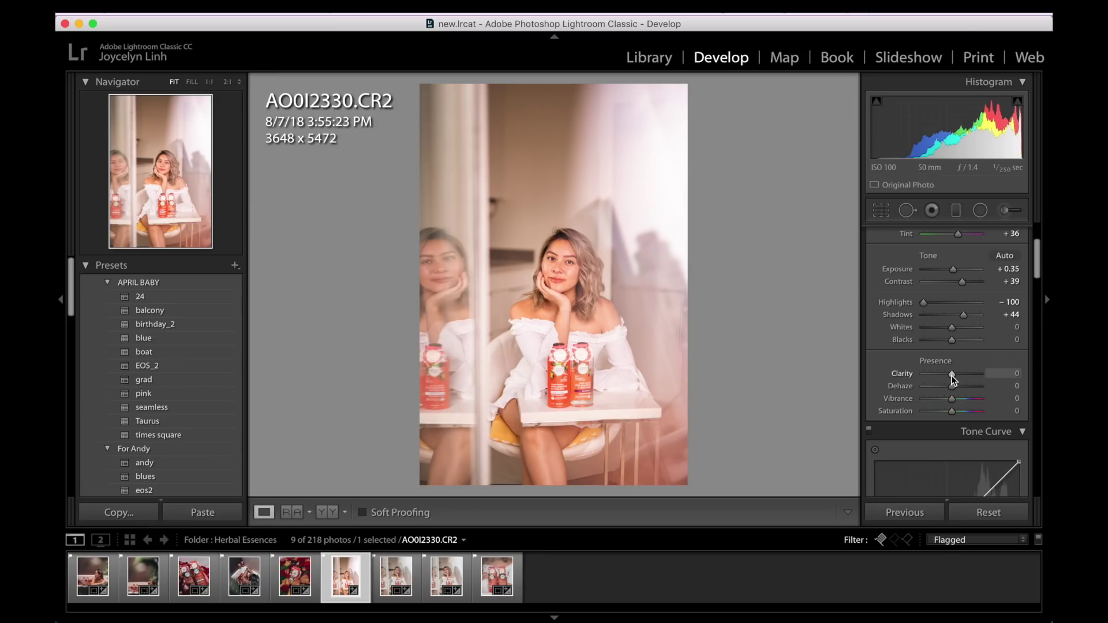
drag(951, 375, 945, 374)
click(557, 270)
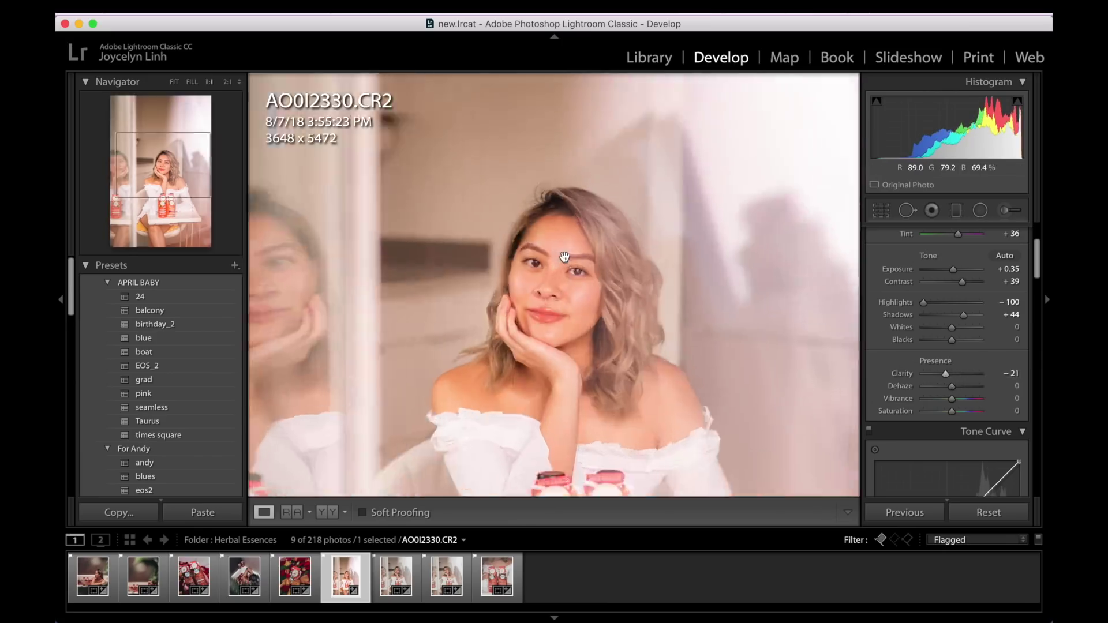
click(555, 319)
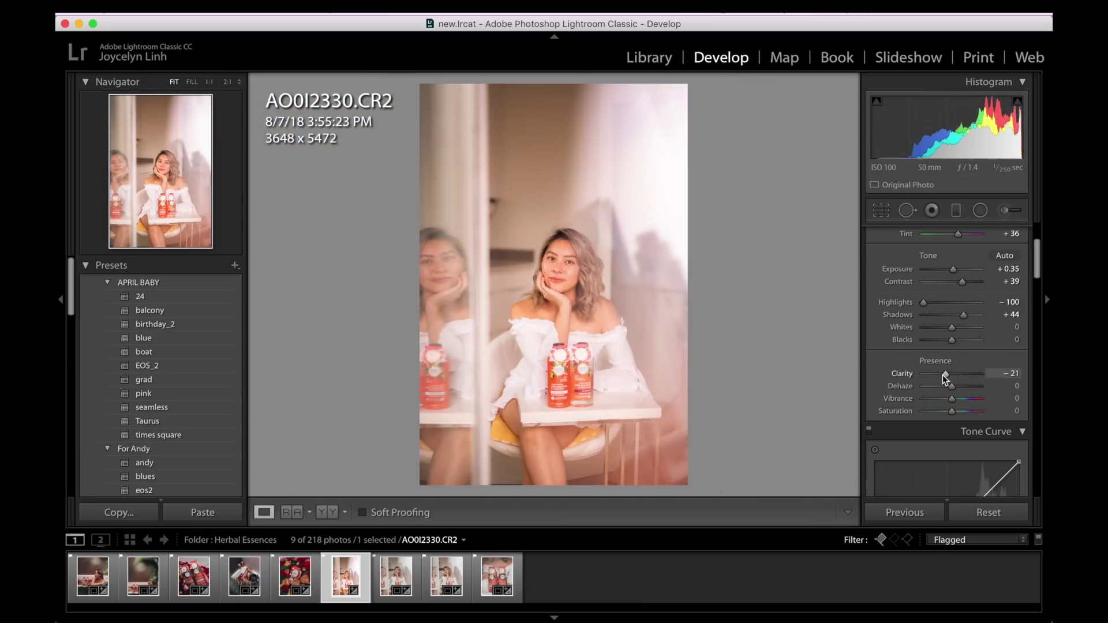
drag(944, 375, 958, 377)
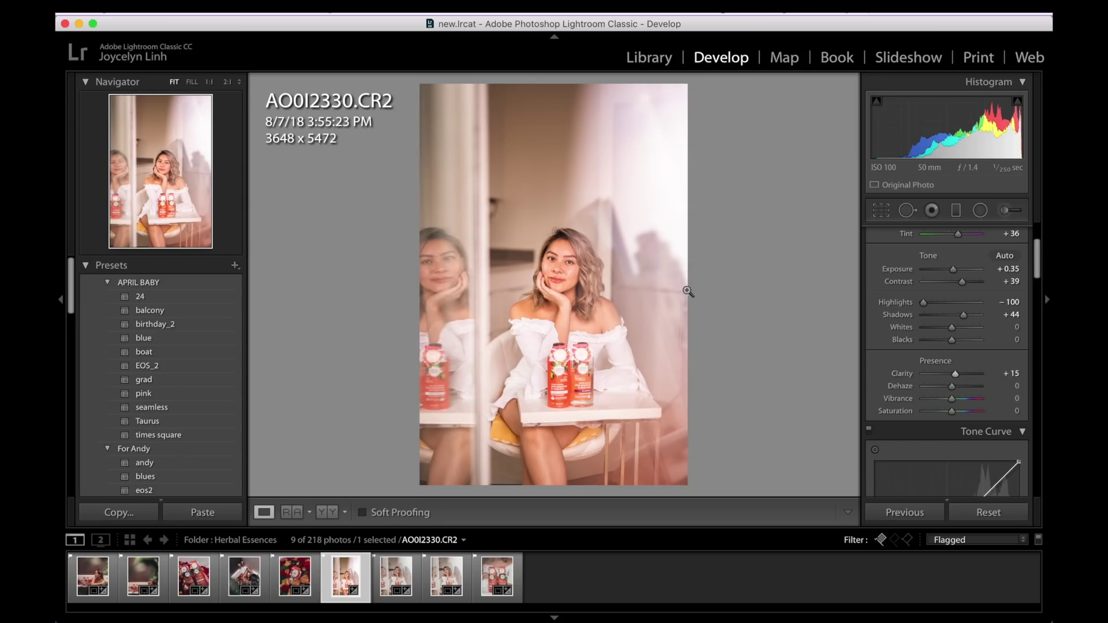
Lower Vibrance to −5 and Saturation to −6
scroll(888, 325, down, 3)
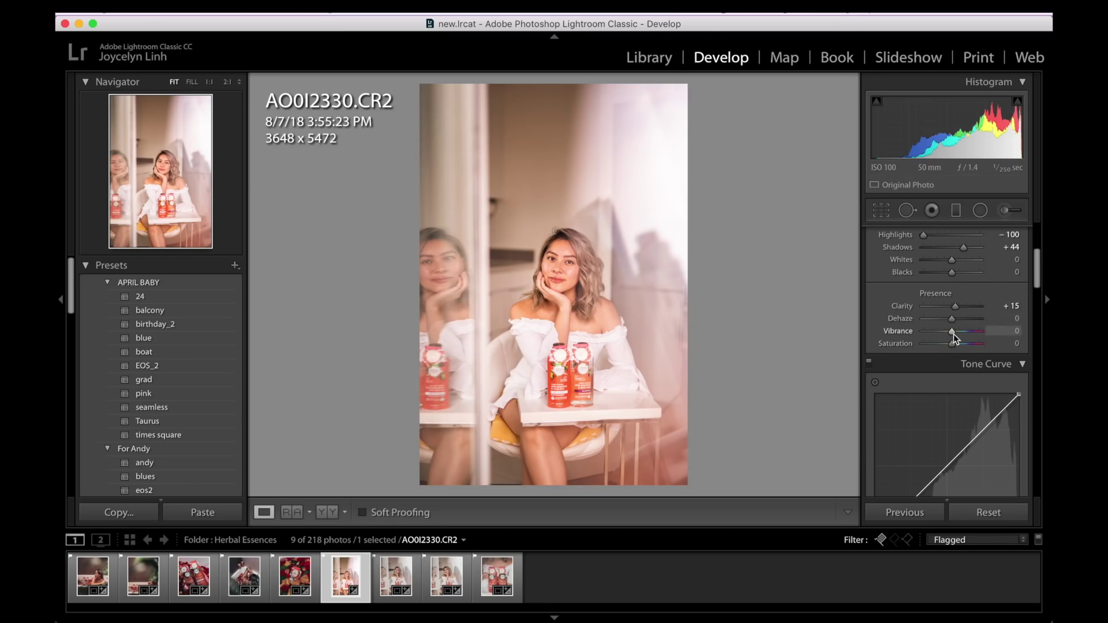
drag(953, 334, 952, 334)
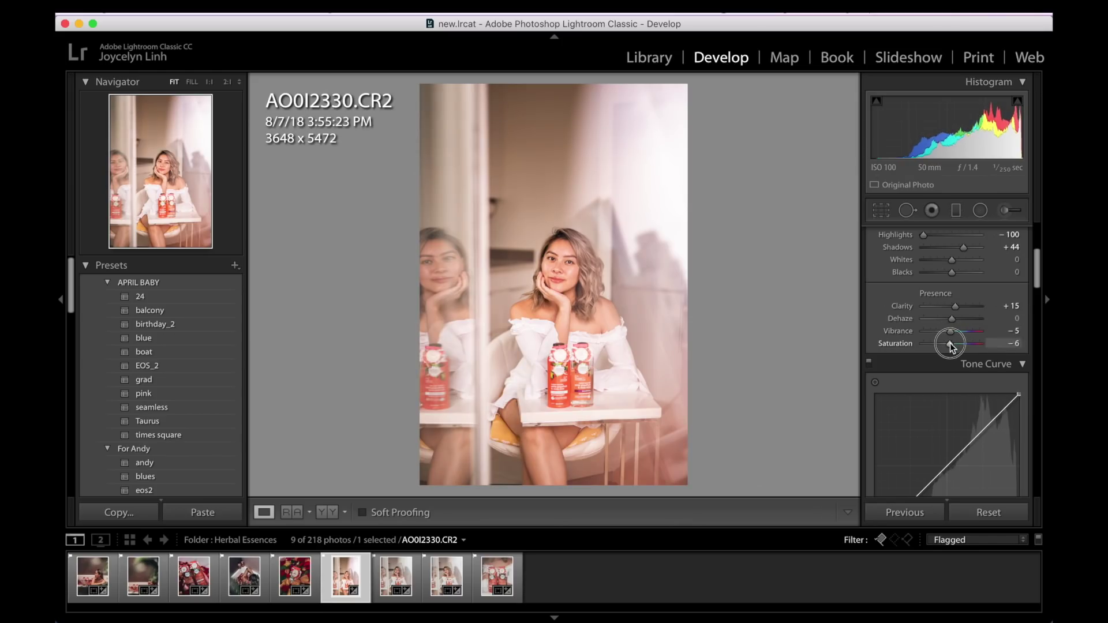
scroll(952, 338, down, 3)
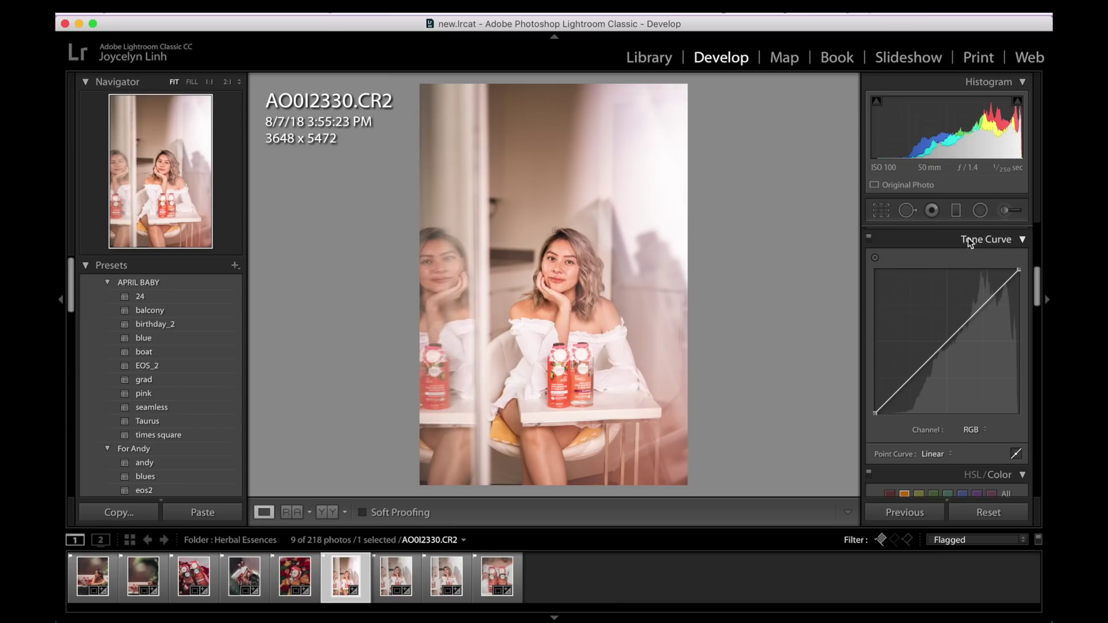
In HSL/Color's Color view, try Red and Orange saturation changes, then reset both to 0
click(1021, 241)
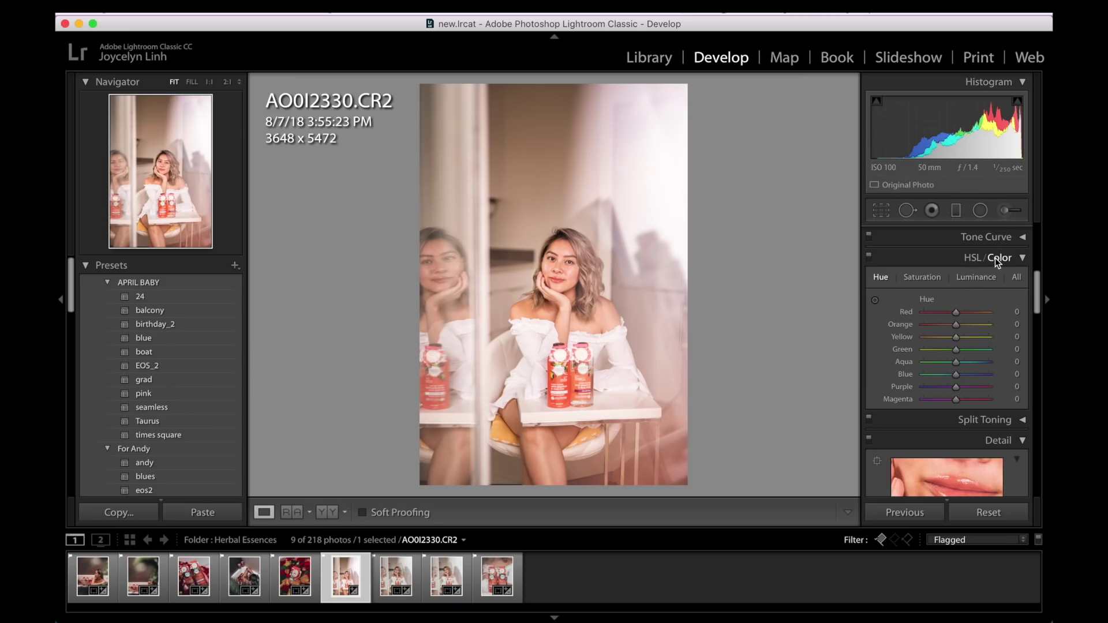
click(994, 258)
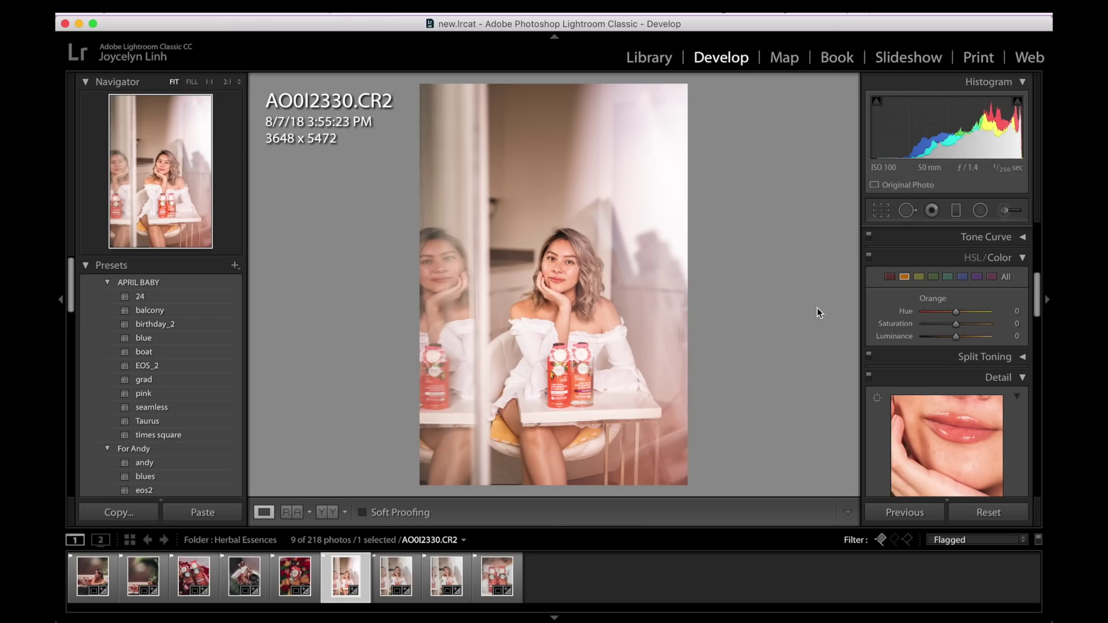
click(889, 277)
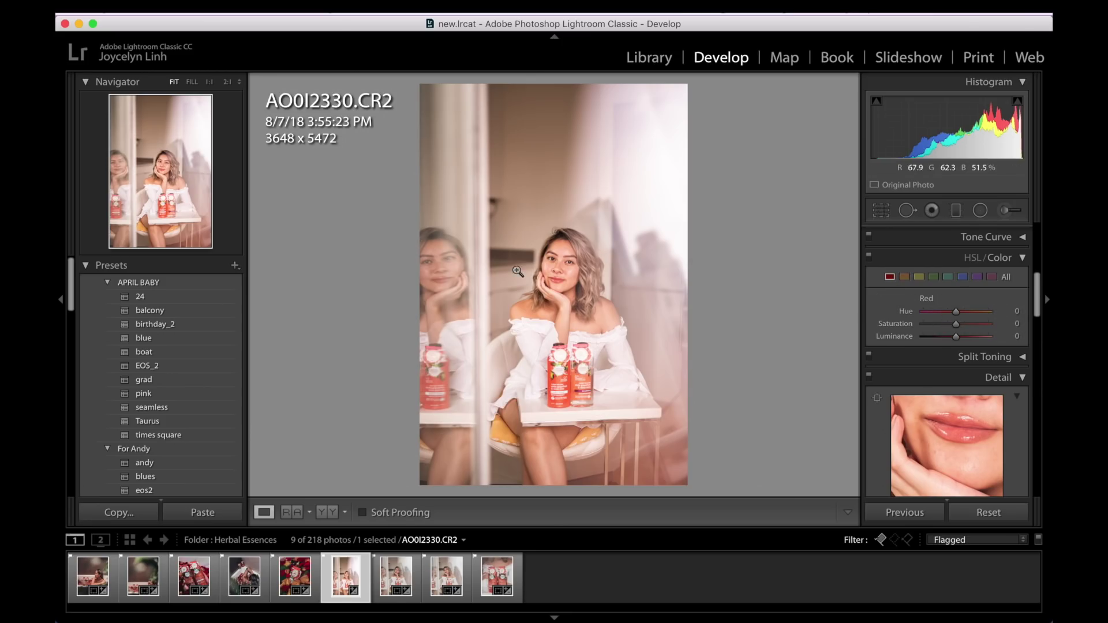
click(939, 325)
double_click(902, 323)
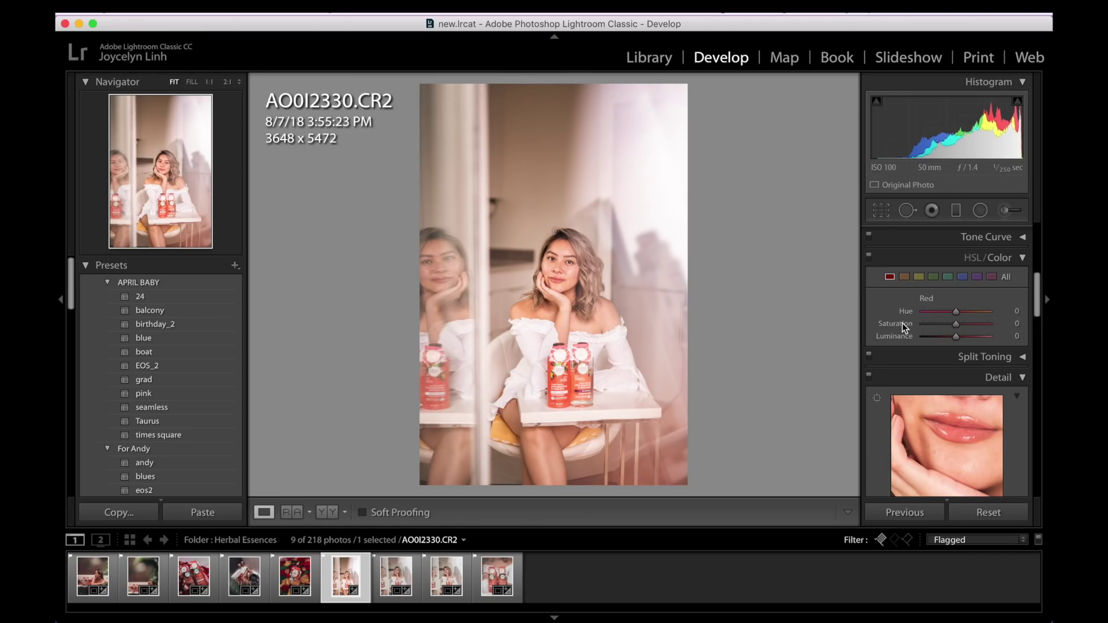
click(905, 277)
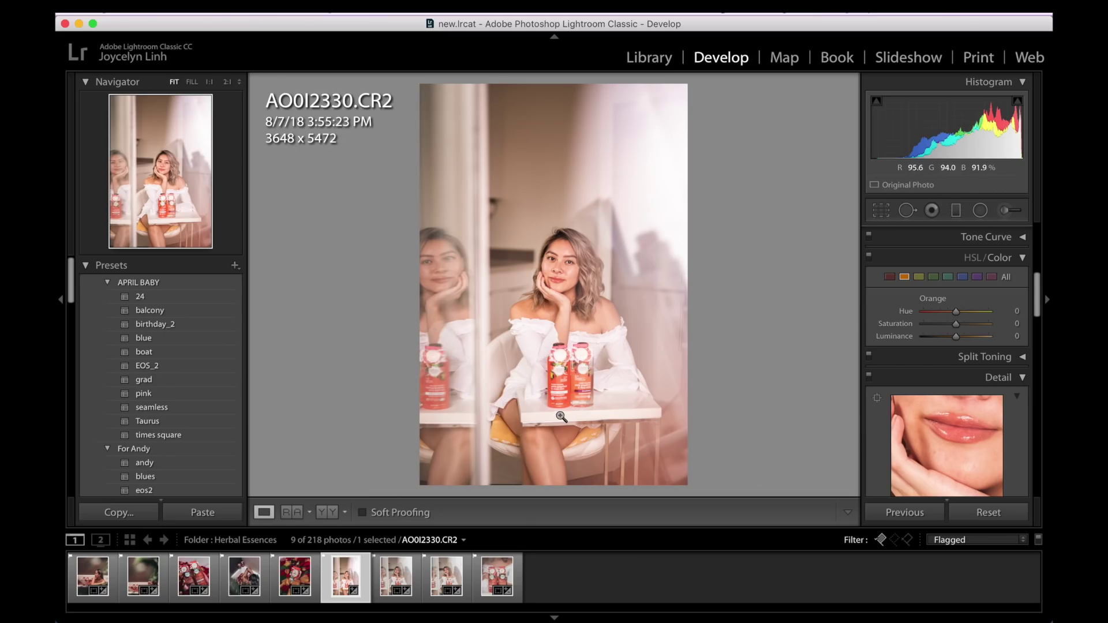
click(956, 327)
drag(955, 326, 949, 329)
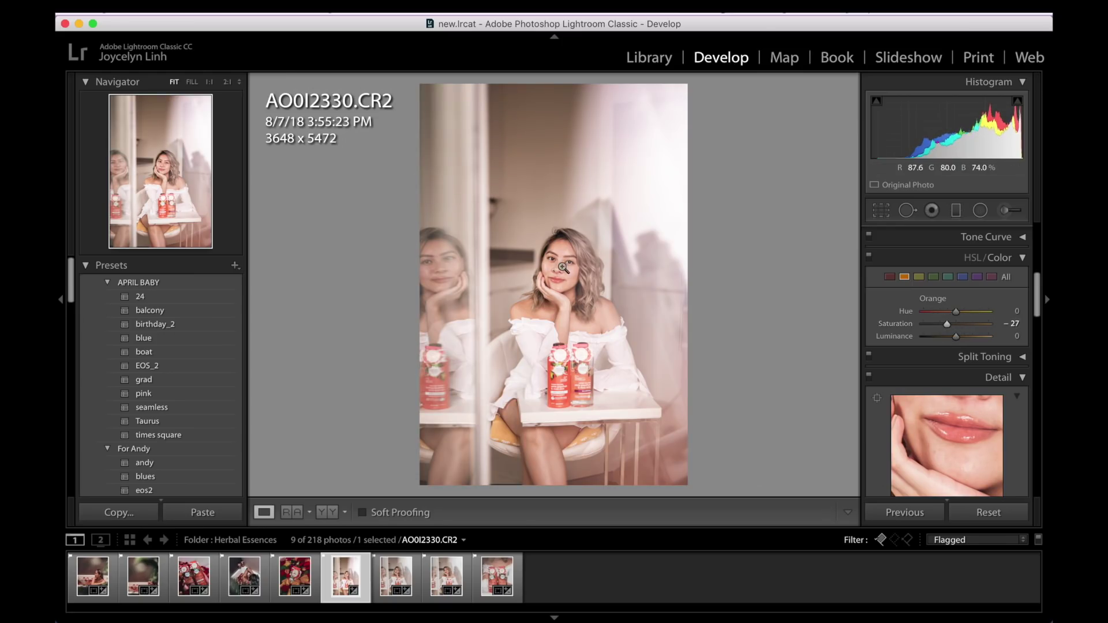
double_click(902, 323)
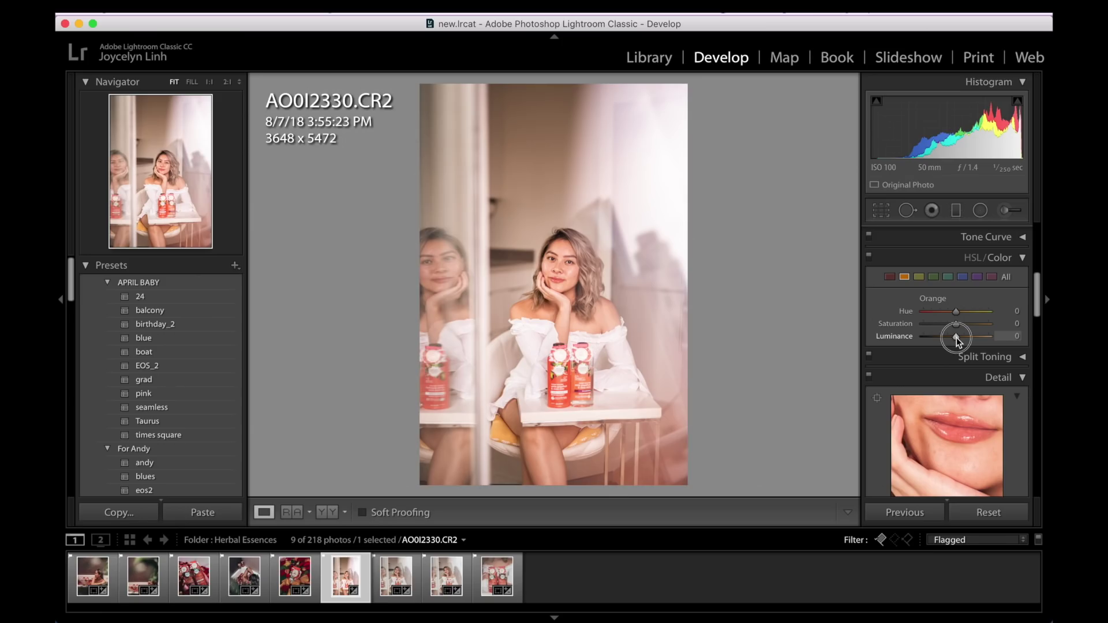
Set Orange luminance to −6, then review the Yellow, Blue, Purple and Magenta settings
drag(958, 340, 956, 341)
drag(956, 341, 954, 341)
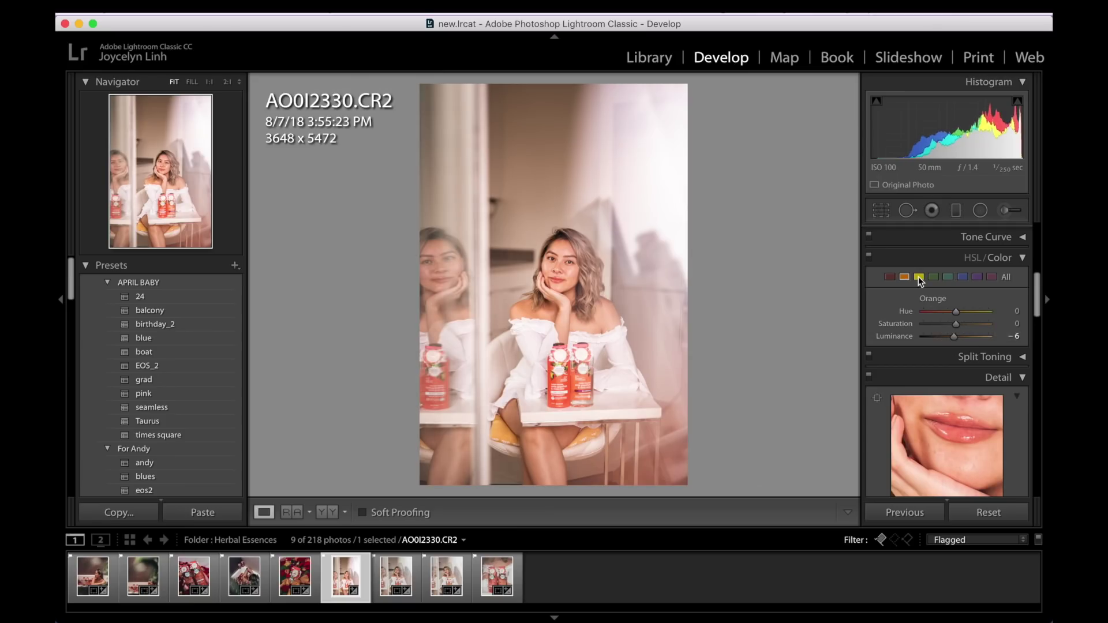
click(918, 276)
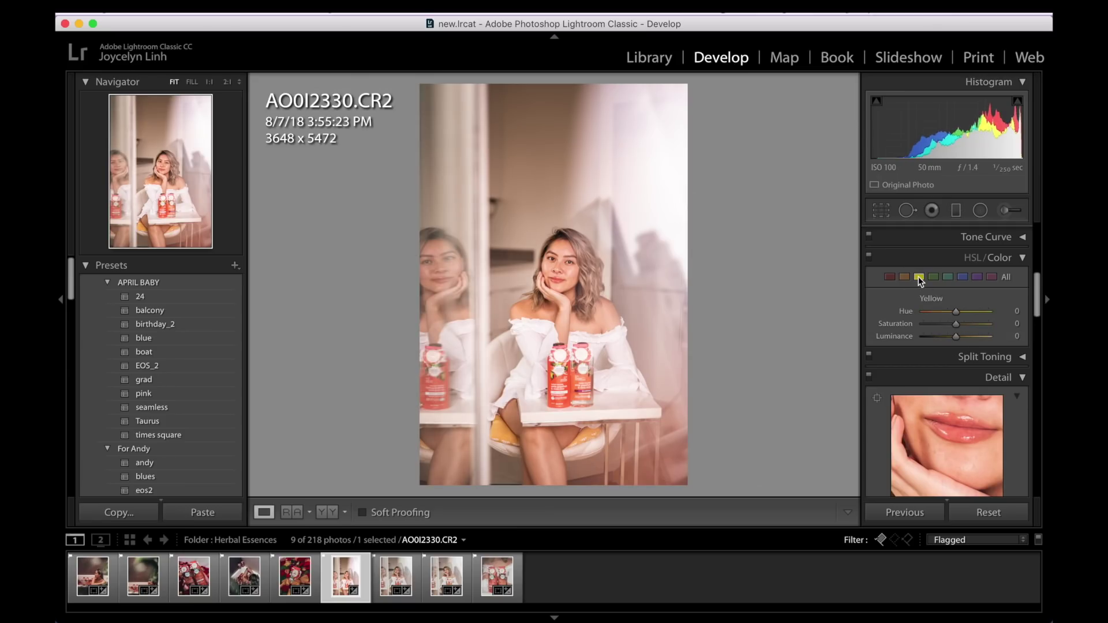
click(962, 277)
click(977, 276)
click(988, 278)
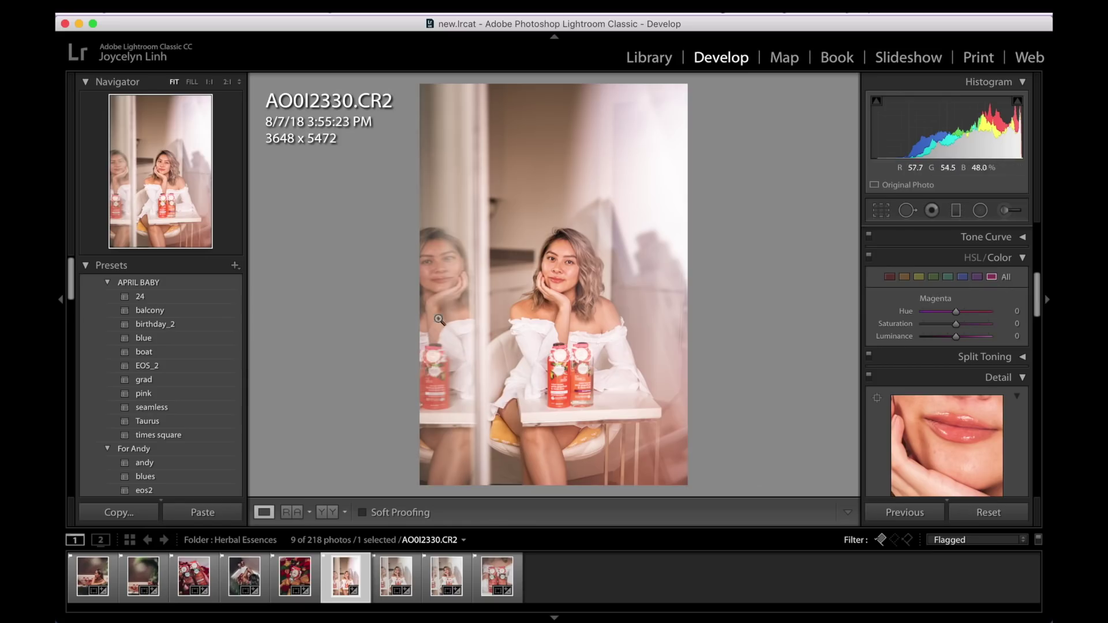
click(919, 277)
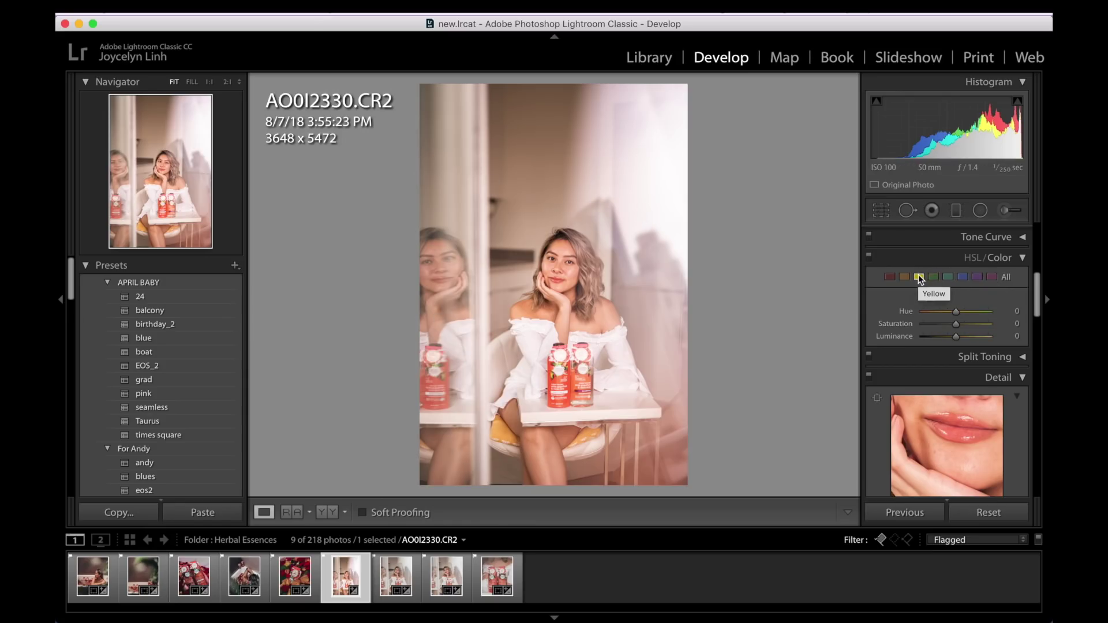
In the Detail panel, set Sharpening Amount to 70 and Luminance noise reduction to 40
scroll(908, 338, down, 3)
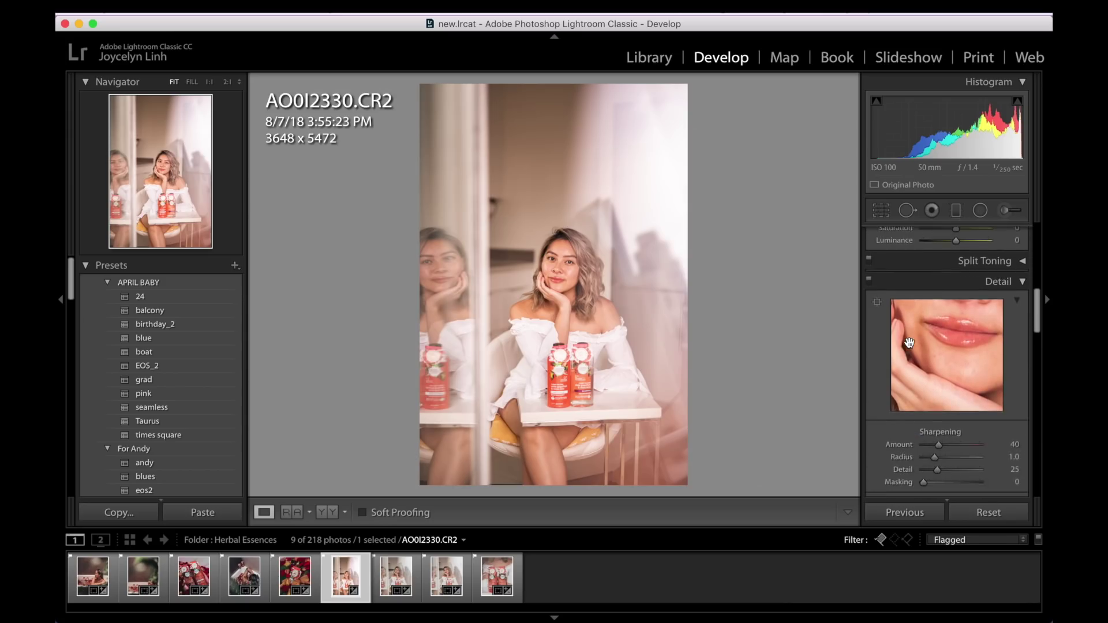
scroll(909, 344, down, 2)
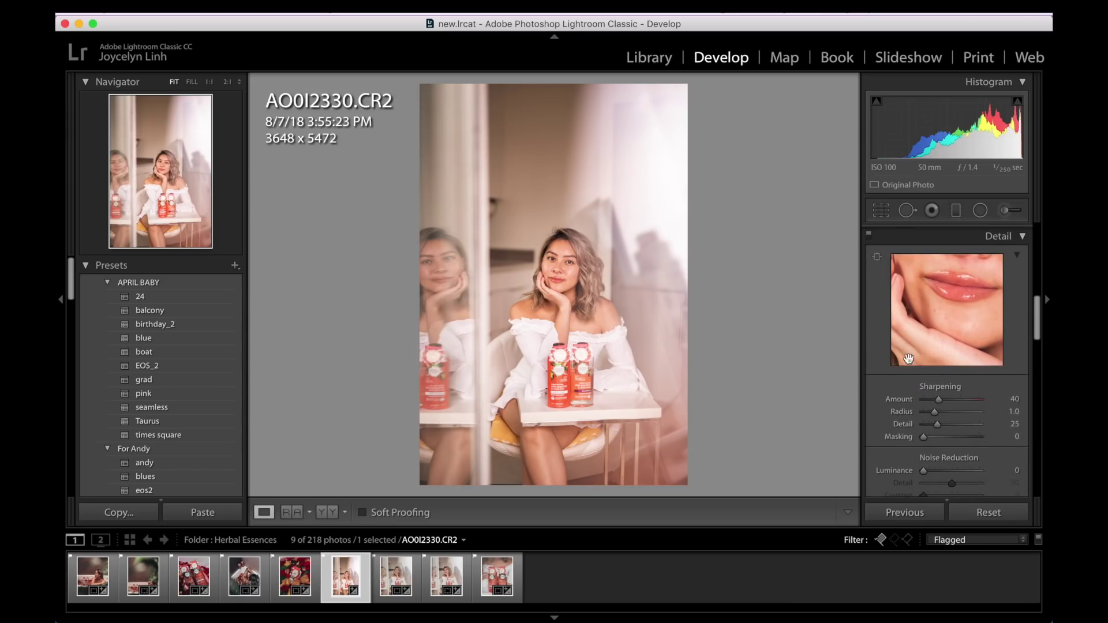
click(948, 400)
drag(949, 400, 950, 401)
scroll(963, 381, down, 3)
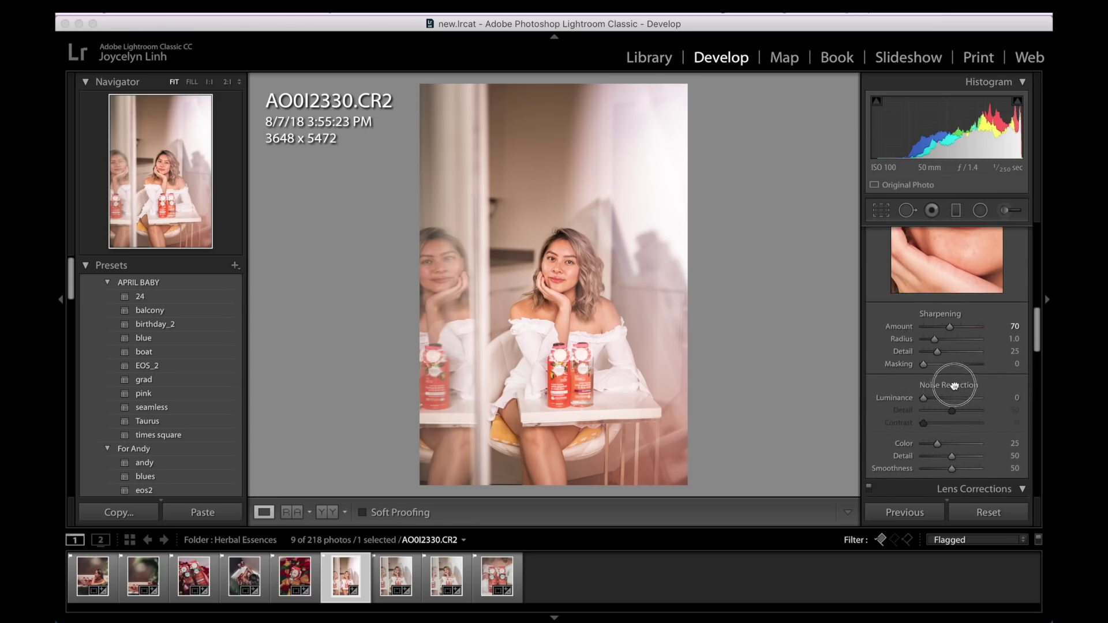
drag(944, 396, 948, 402)
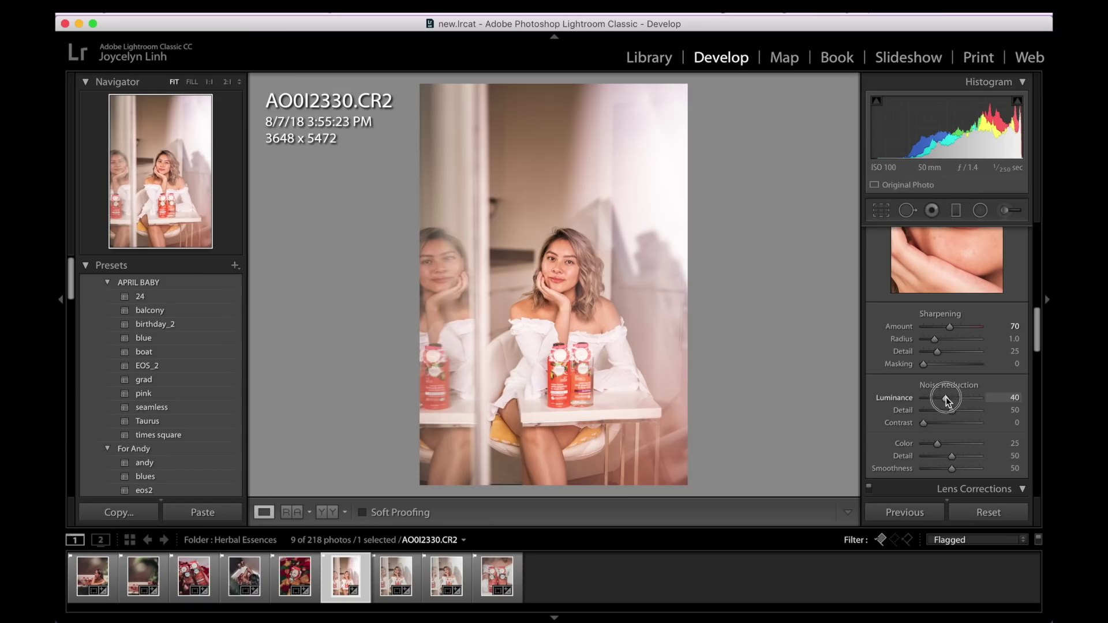
Compare the edited face at 1:1 against the original, then return to the full view
click(562, 269)
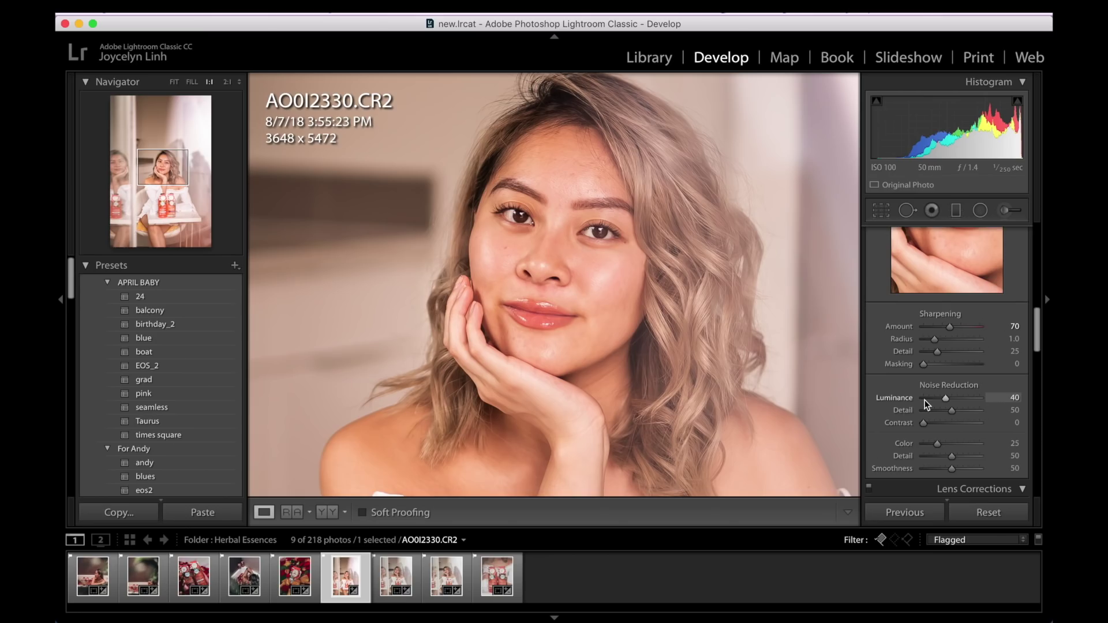
key(backslash)
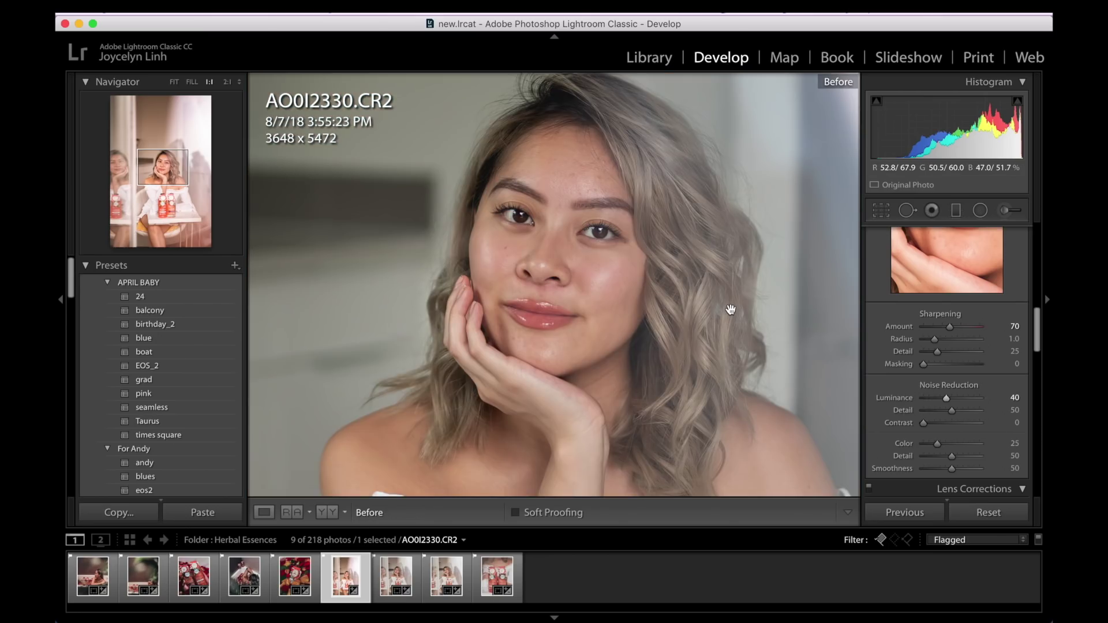
key(backslash)
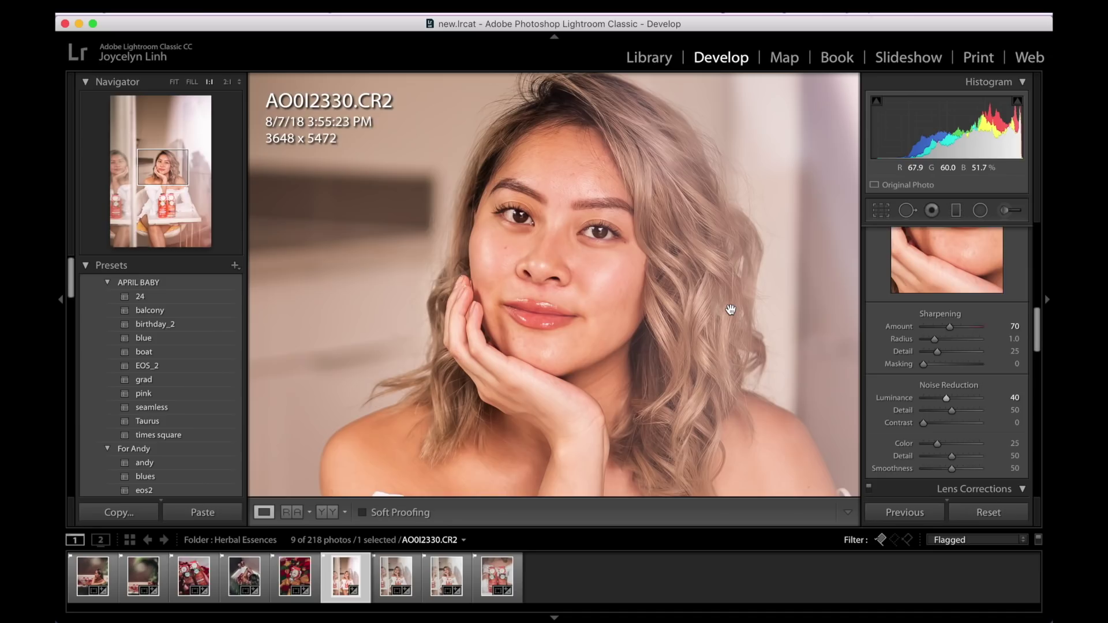
click(730, 310)
click(974, 489)
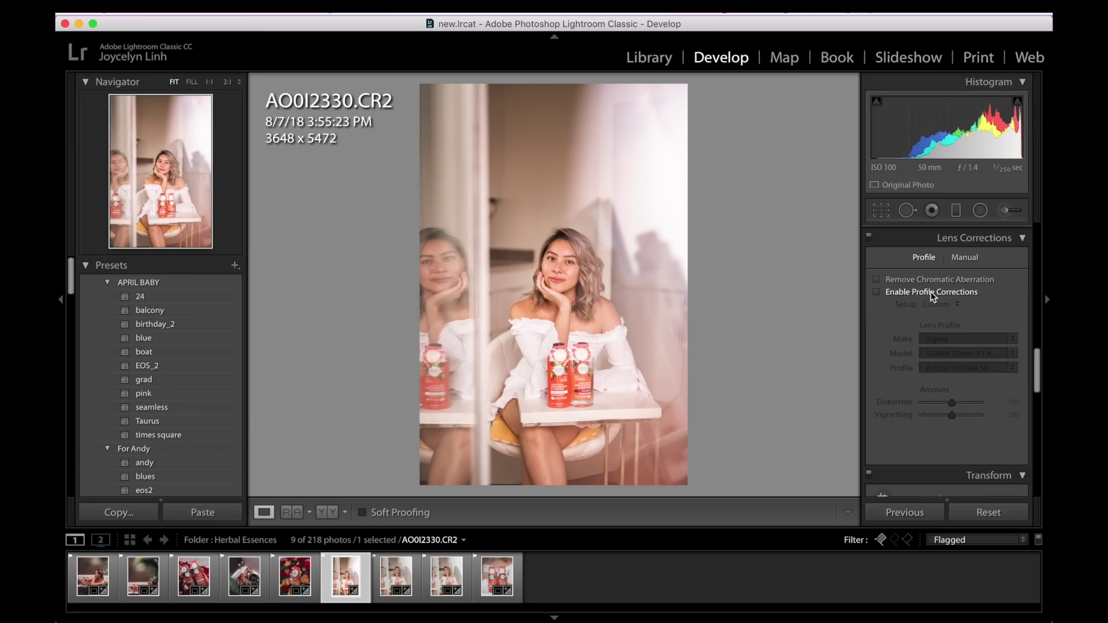
Enable the Sigma 50mm profile correction, set Vignetting to 50, and view Before & After side by side
click(930, 292)
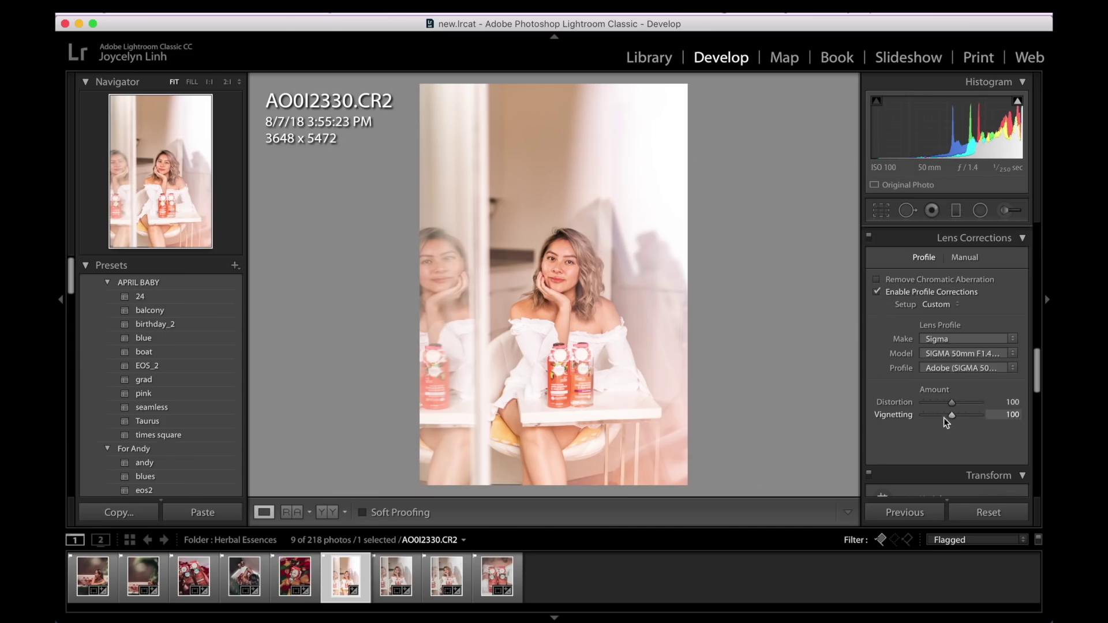
drag(950, 418, 937, 416)
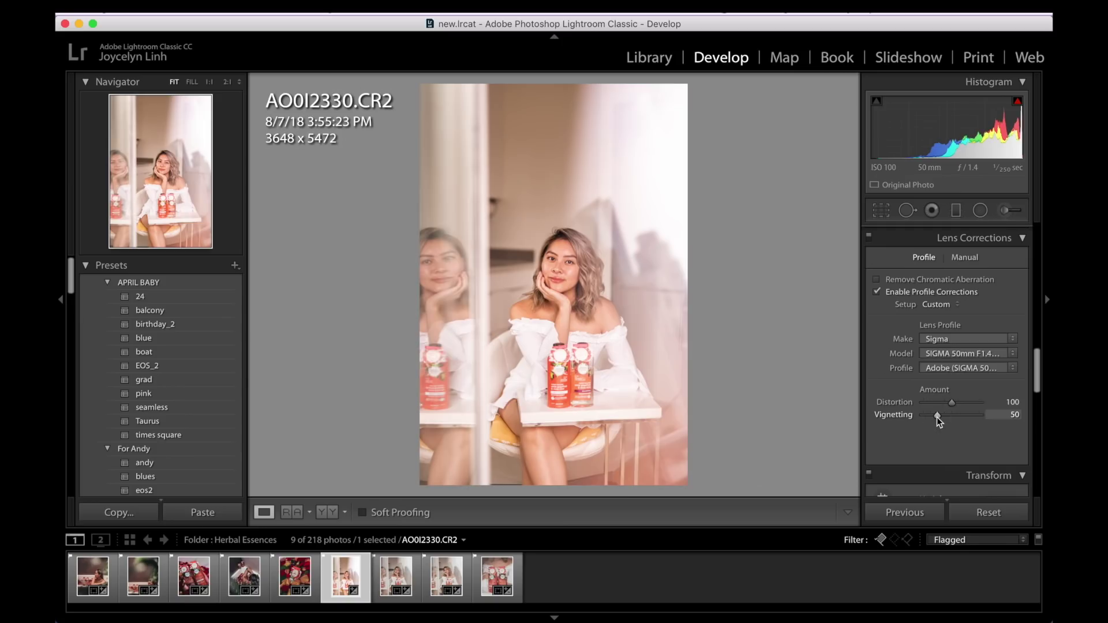
scroll(936, 417, down, 1)
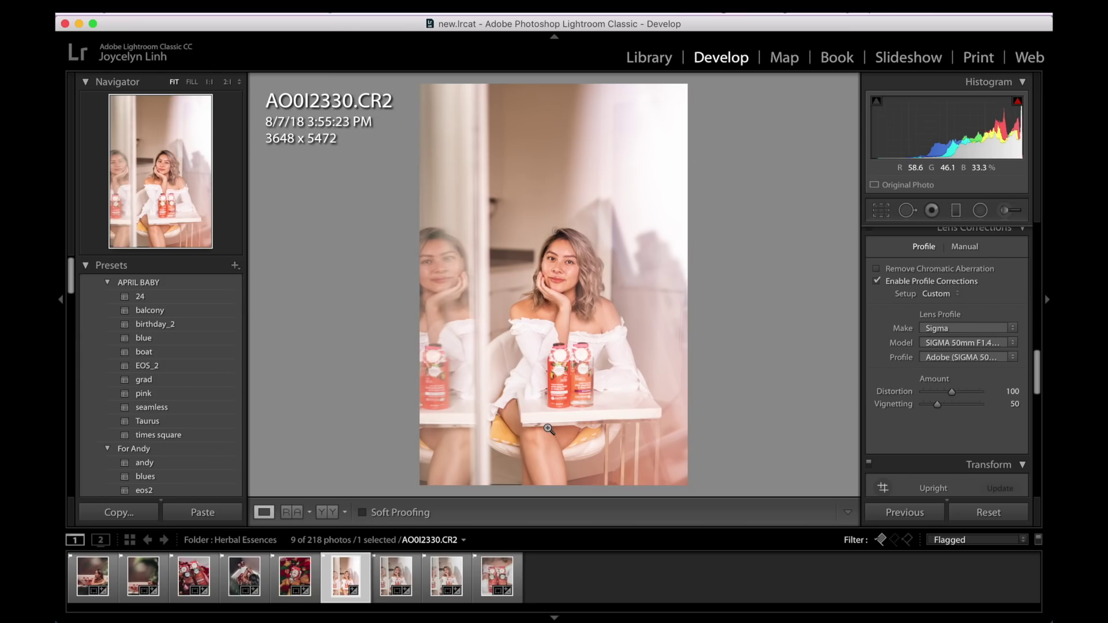
click(327, 511)
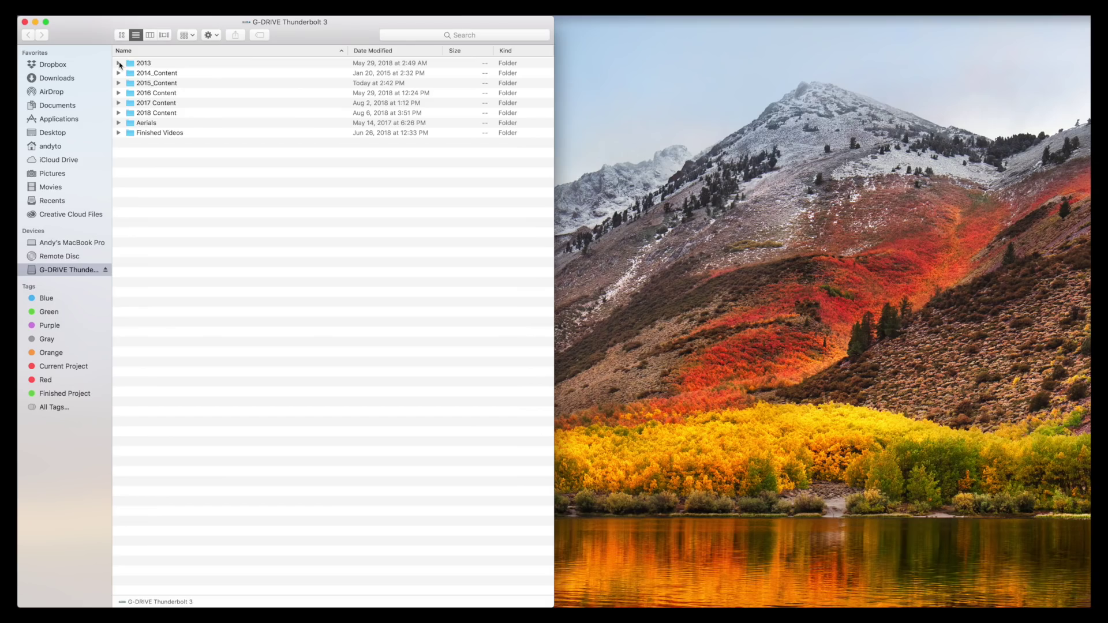
Expand 2018 Content and toggle the four Iceland Day 1–4 folders to list their subfolders
click(118, 113)
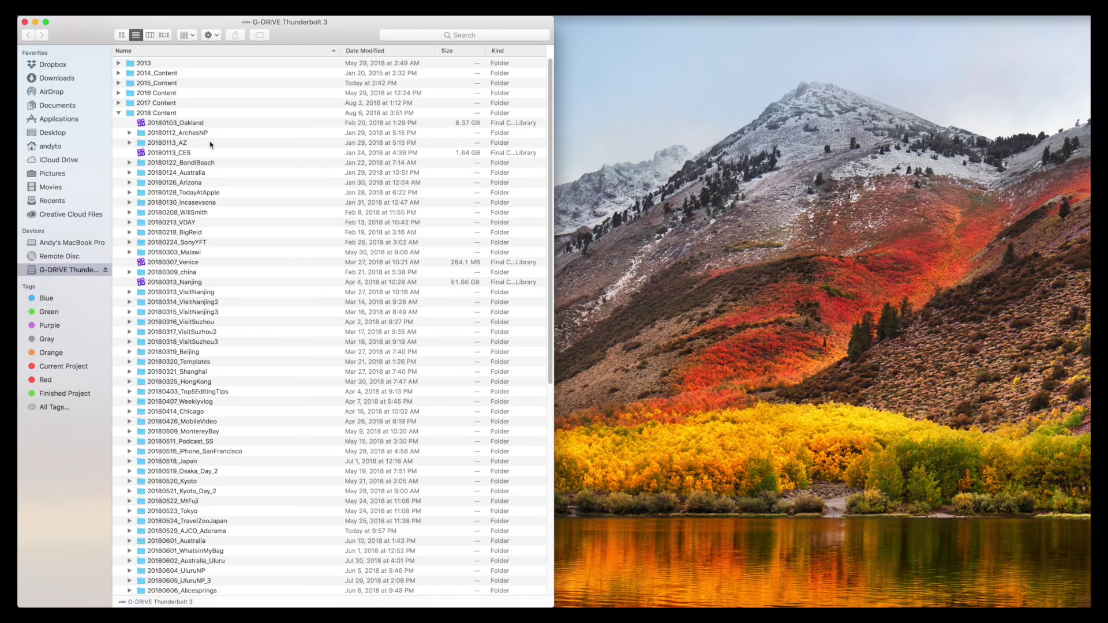
scroll(212, 144, down, 10)
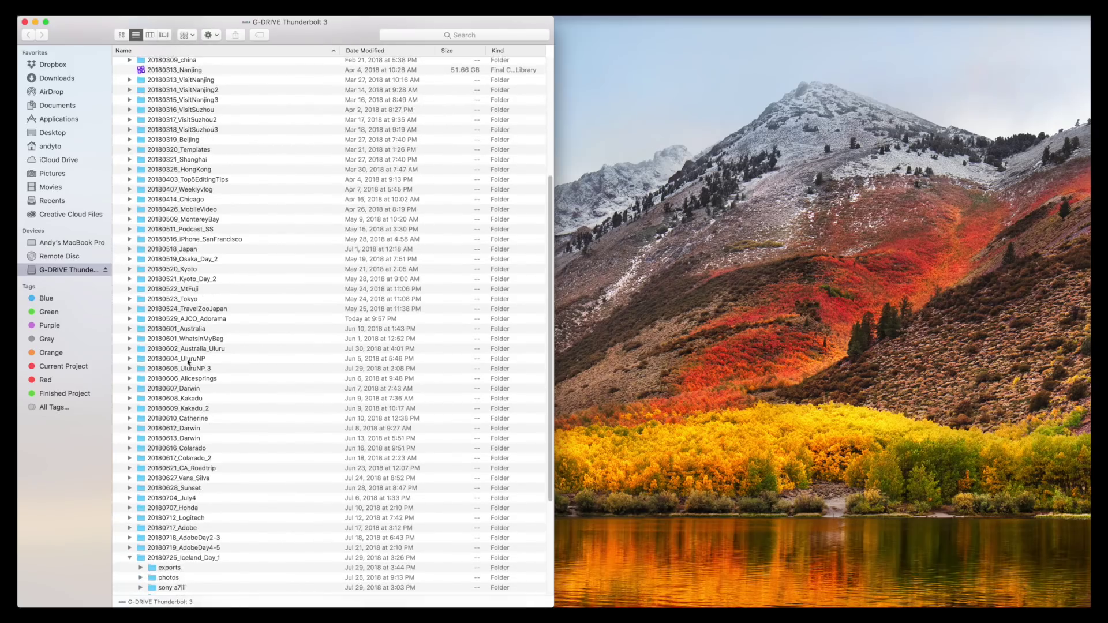
scroll(194, 453, down, 5)
scroll(194, 453, down, 1)
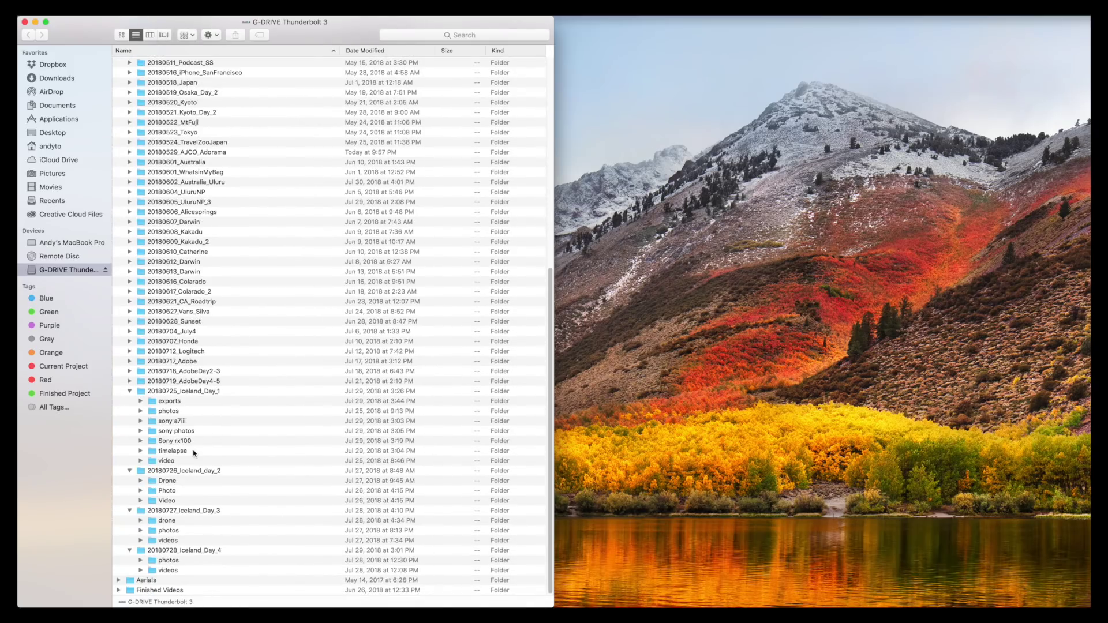
click(130, 391)
click(129, 471)
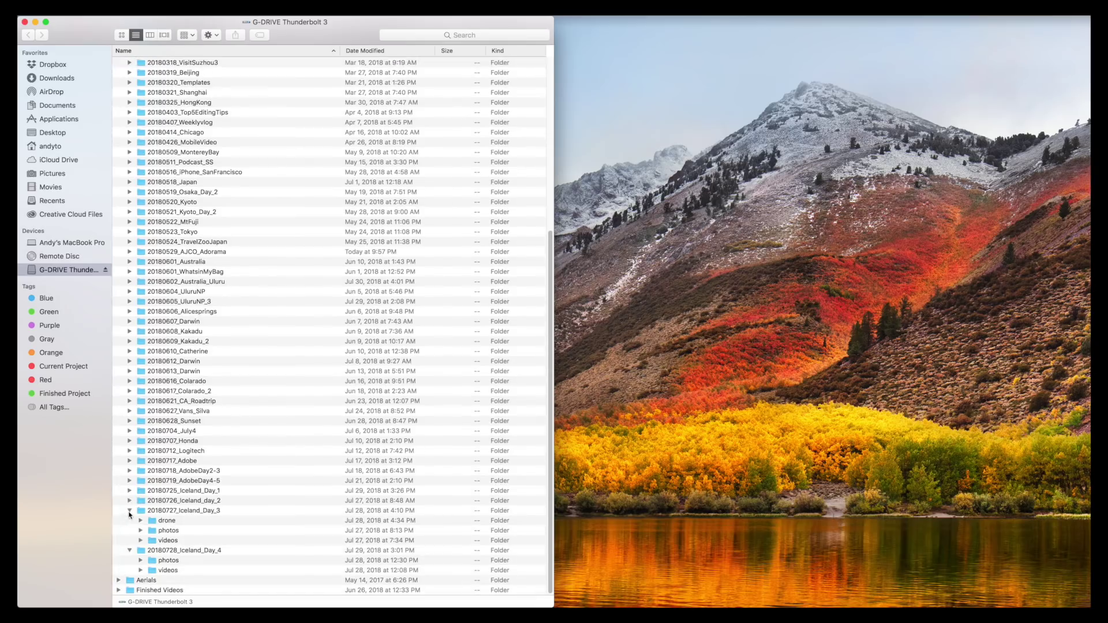
click(129, 511)
click(129, 551)
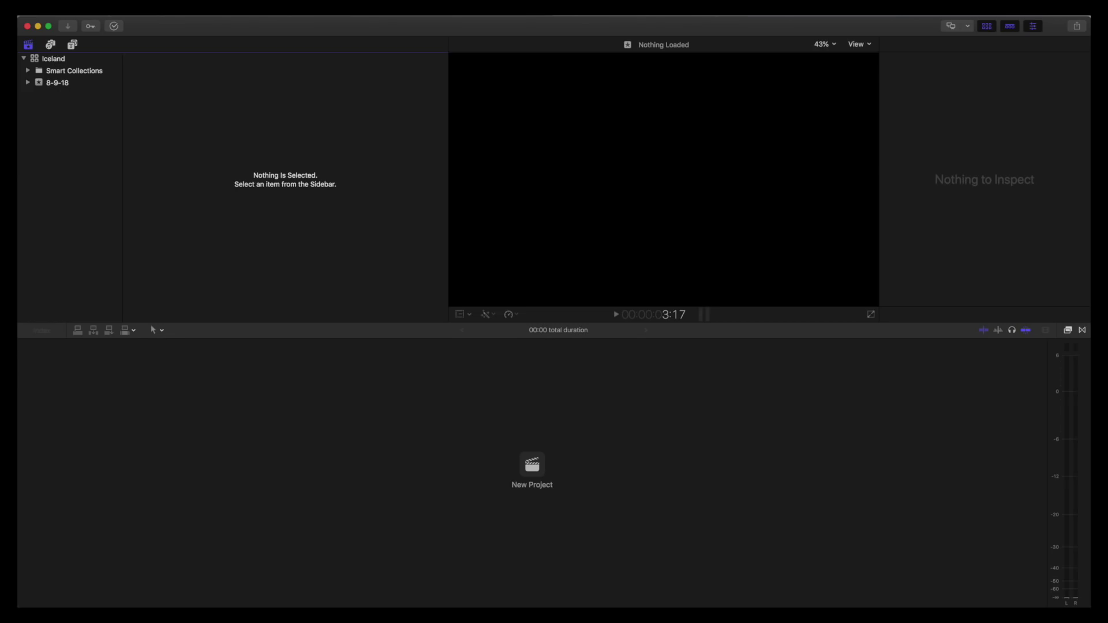
click(108, 7)
mouse_move(119, 28)
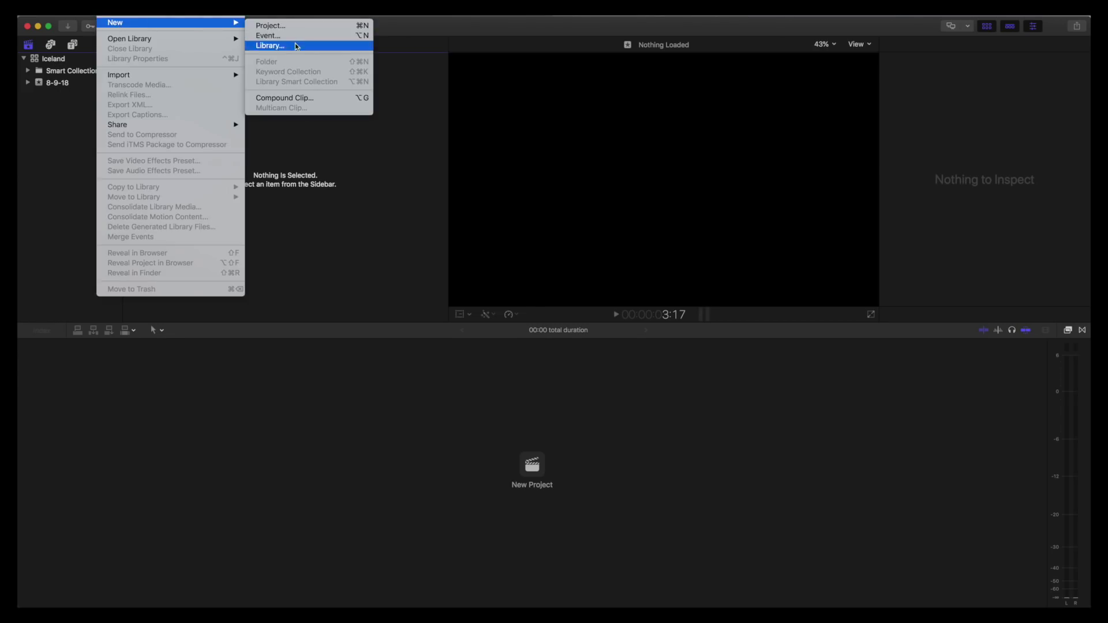
click(81, 61)
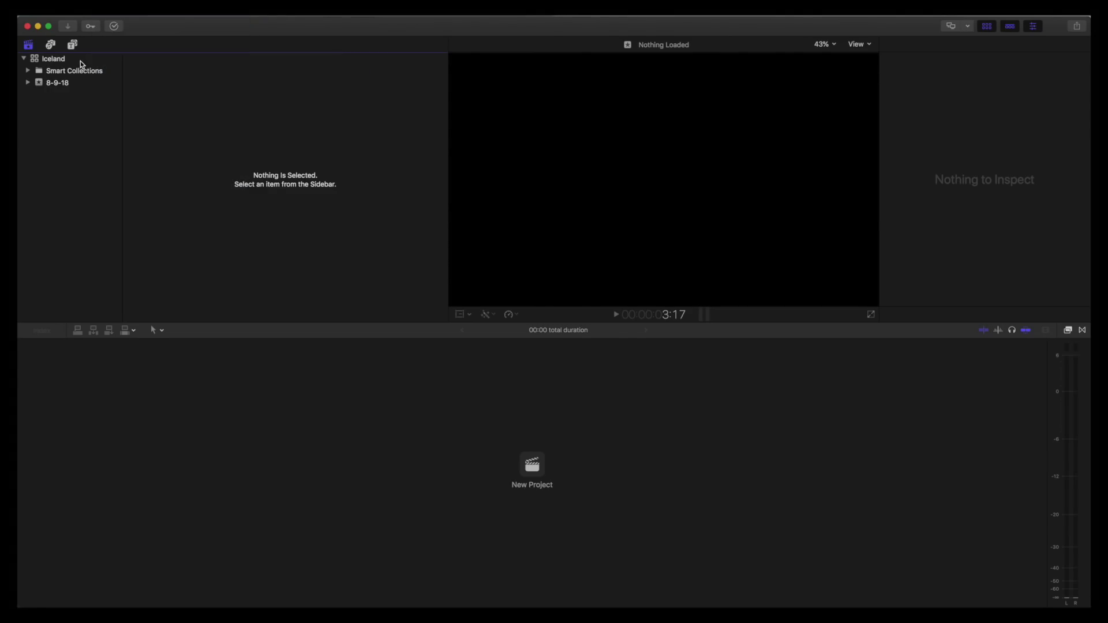
Create a new event named Day 1 in the Iceland library
right_click(57, 103)
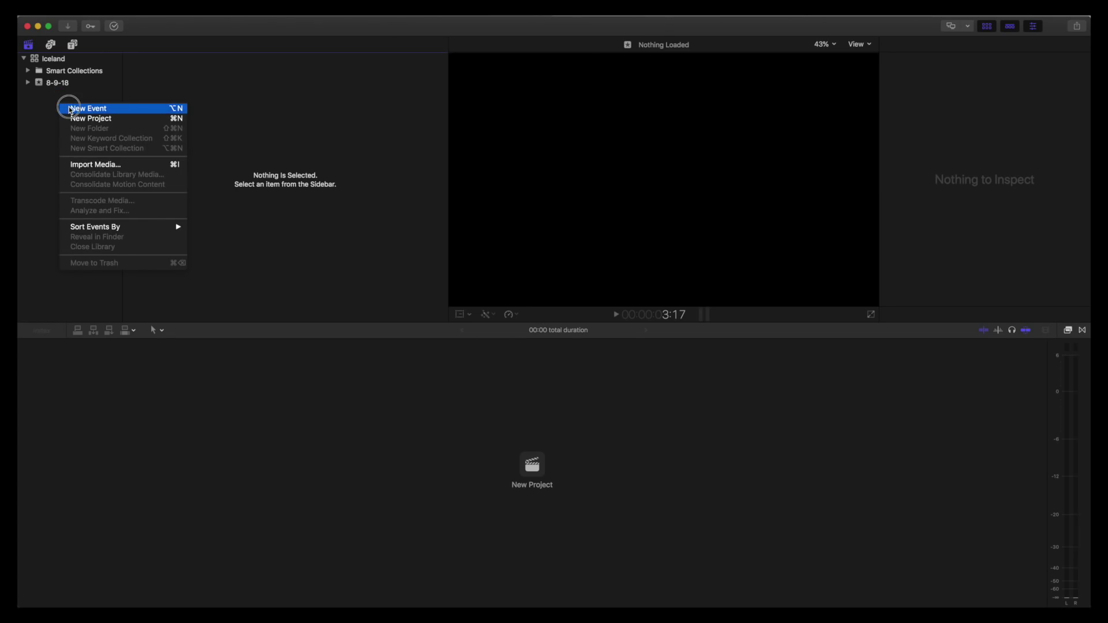
click(70, 109)
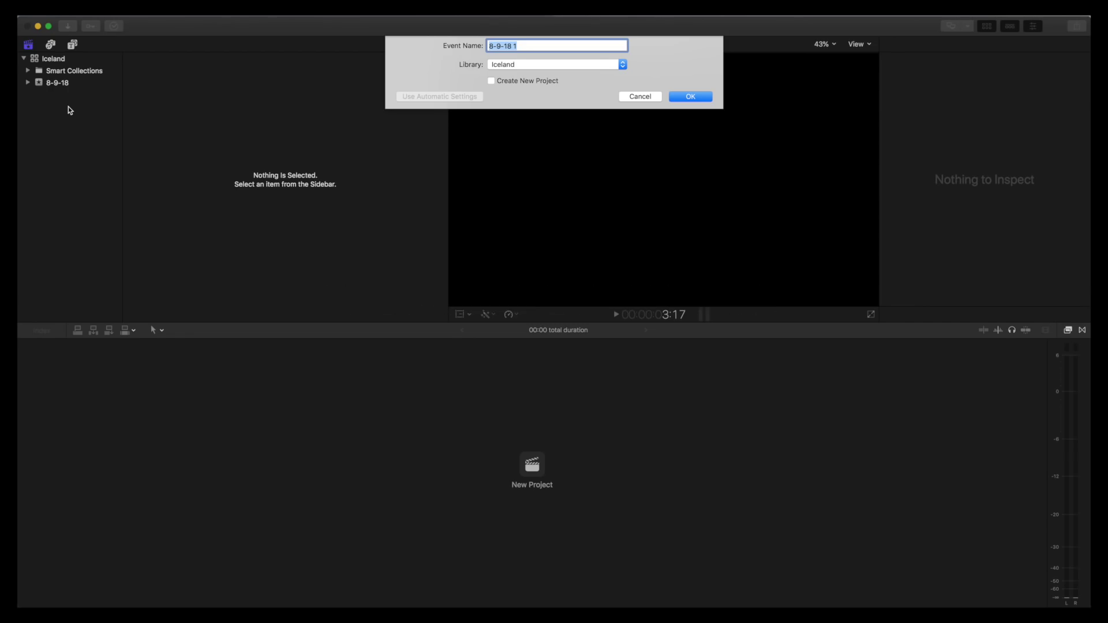
text(Day 1)
key(Return)
Add three more events named Day 2, Day 3 and Day 4 with Option-N
key(alt+n)
text(Day 2)
key(Return)
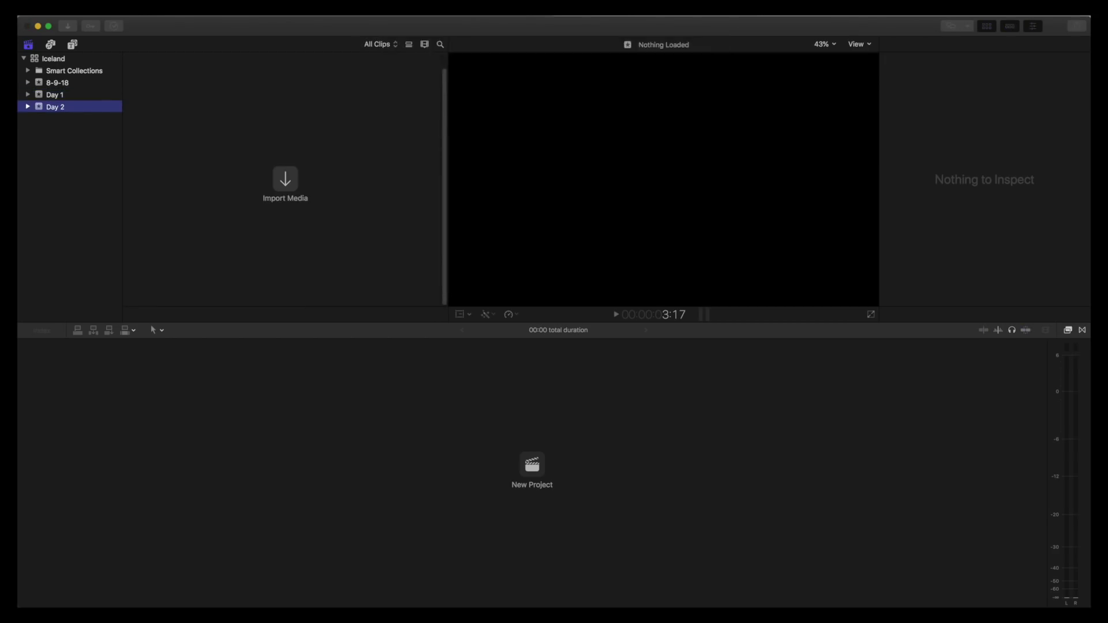
key(alt+n)
text(Day 3)
key(Return)
key(alt+n)
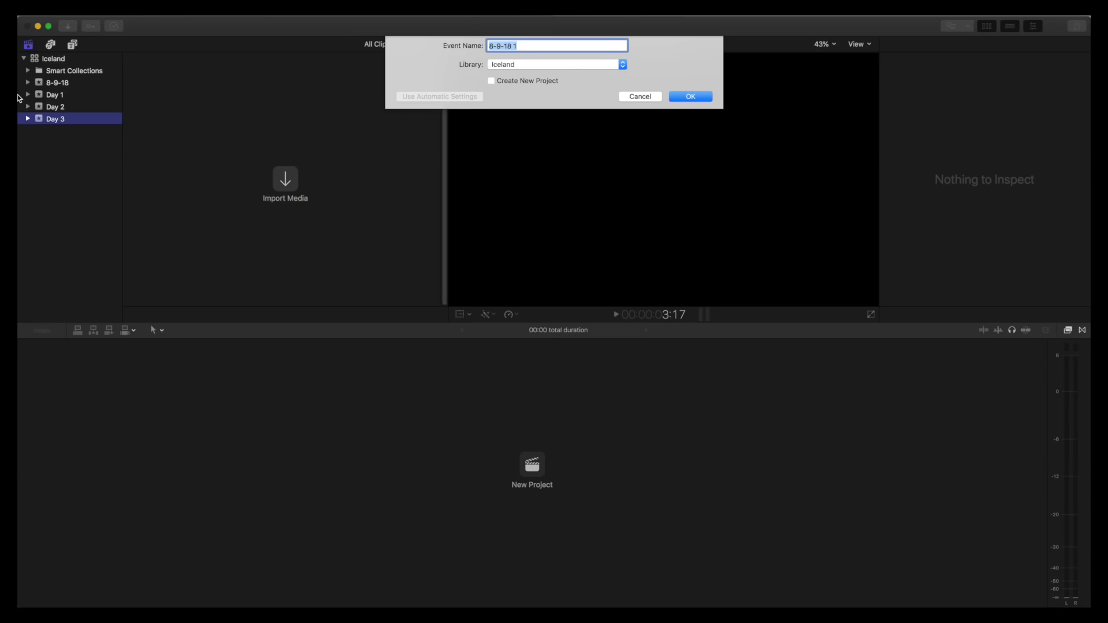
text(Day 4)
key(Return)
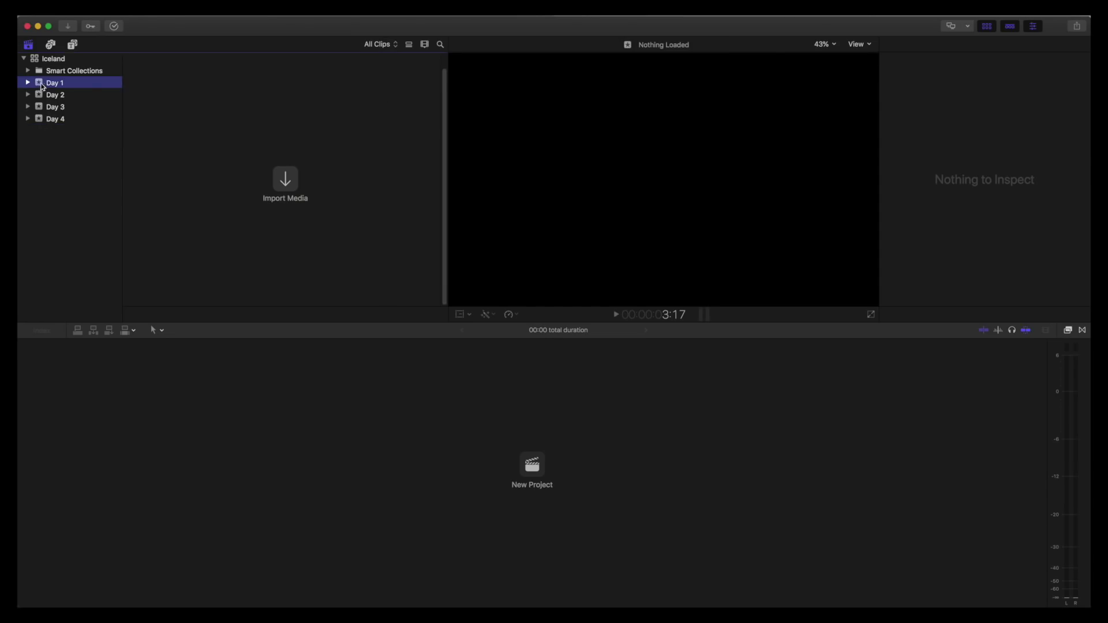
Step through the Day 1–4 events twice to check their contents
click(58, 95)
click(55, 108)
click(52, 119)
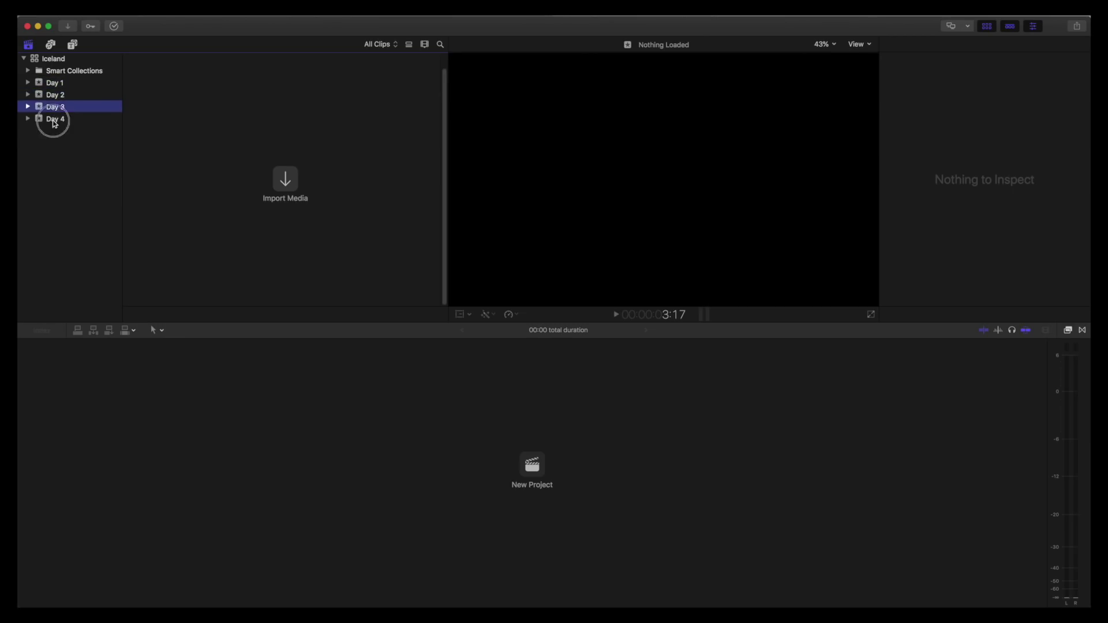
click(56, 85)
click(58, 95)
click(56, 107)
click(54, 118)
click(57, 87)
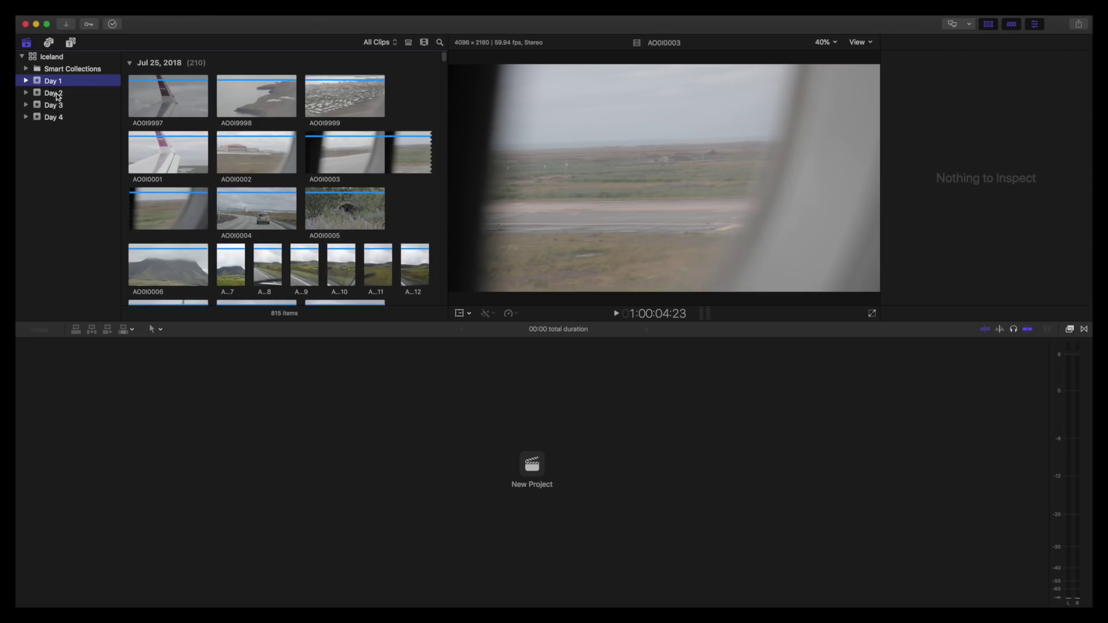
Browse the clips in the Day 2, Day 3 and Day 4 events, ending on Day 1's airplane clips
click(53, 93)
click(57, 104)
click(55, 117)
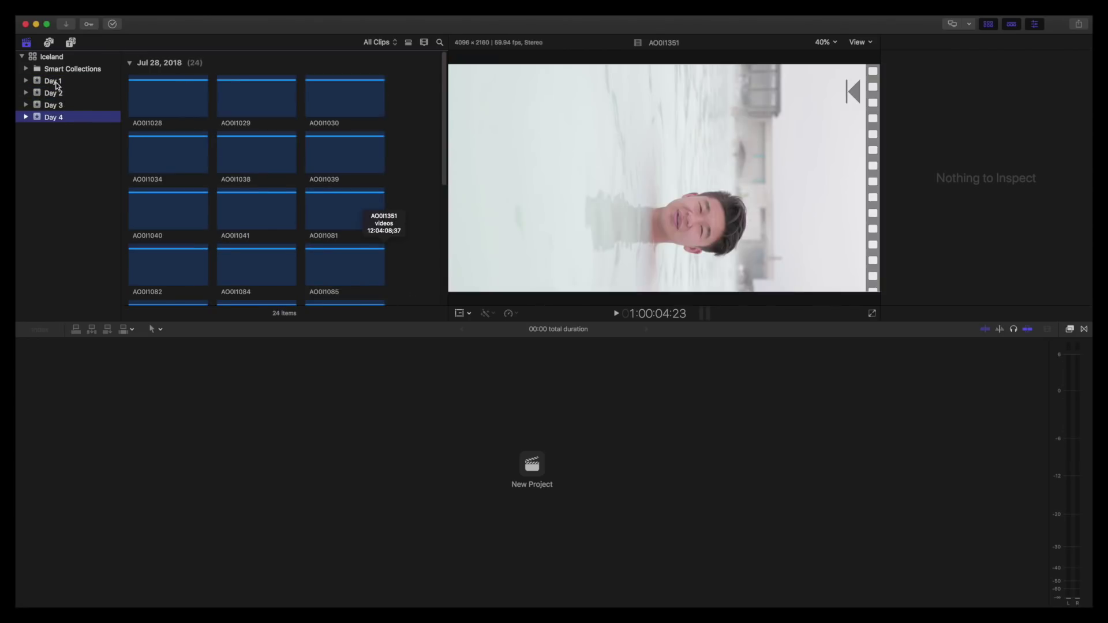
click(58, 84)
click(55, 104)
click(55, 118)
click(56, 81)
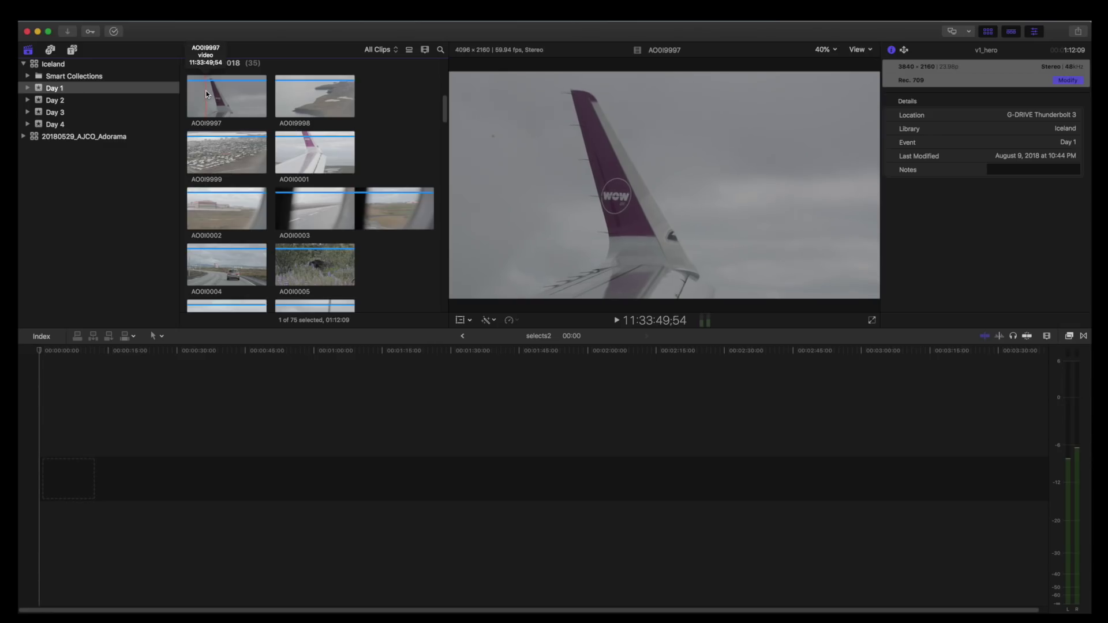
Append ranges from AO019997 and AO019998, plus a 3-second AO019999 range, to selects2
key(i)
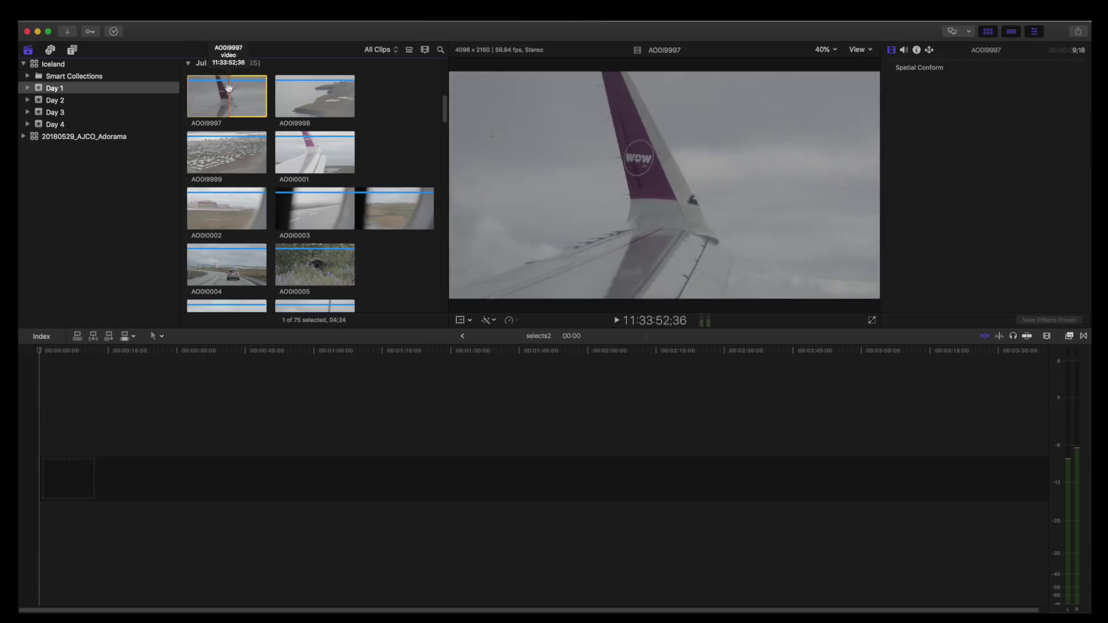
key(e)
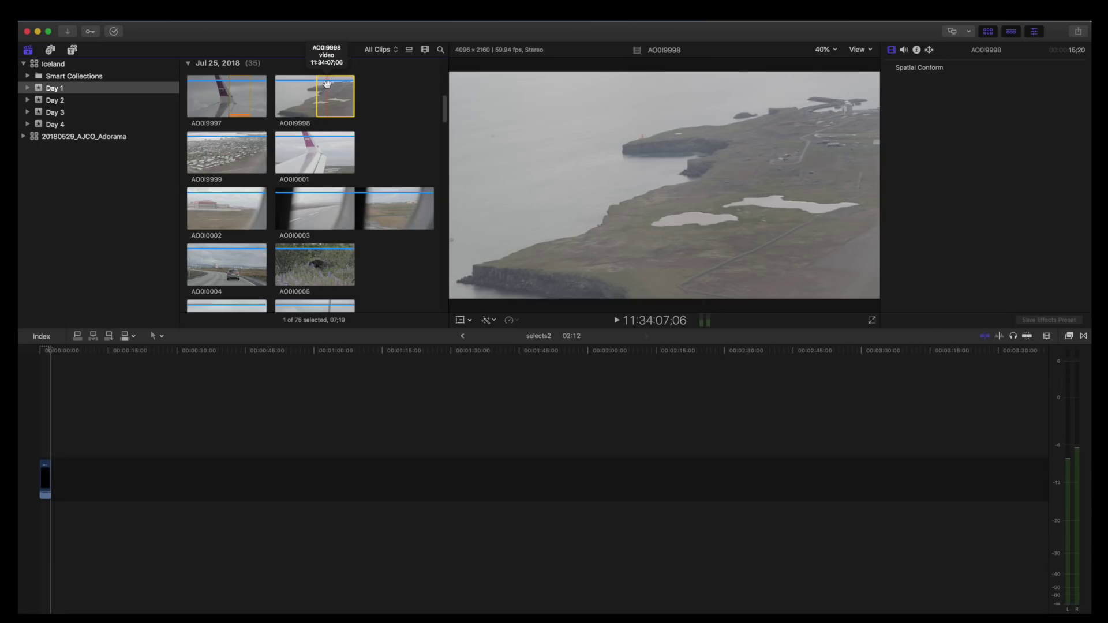
key(o)
key(e)
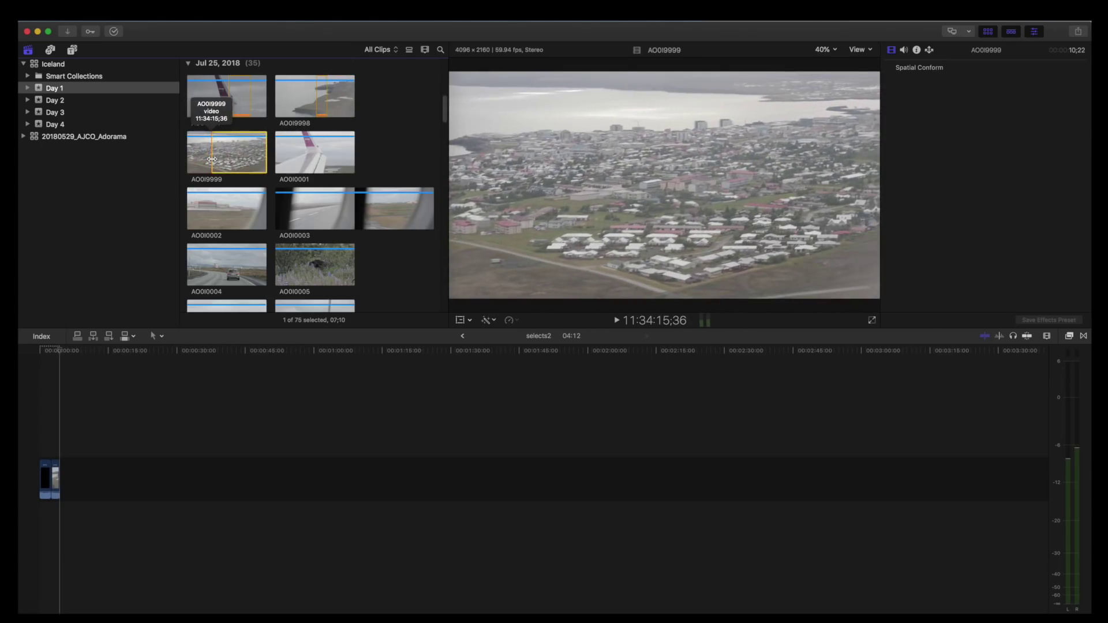
key(e)
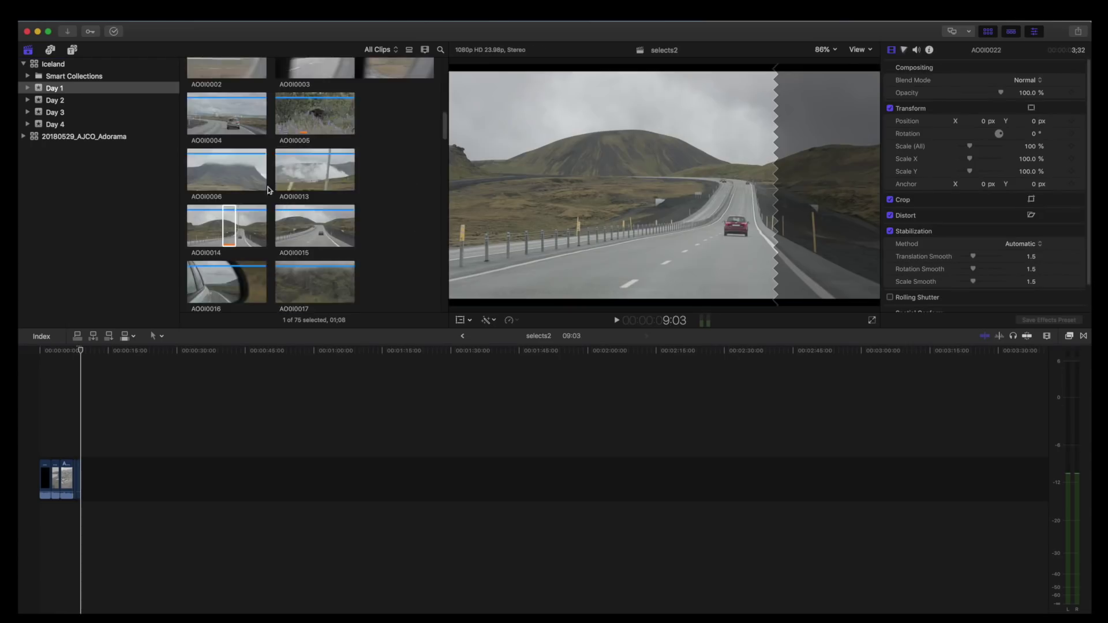
scroll(260, 173, up, 10)
scroll(259, 173, down, 2)
Load the v1_hero project from the browser's Projects group into the timeline
click(226, 119)
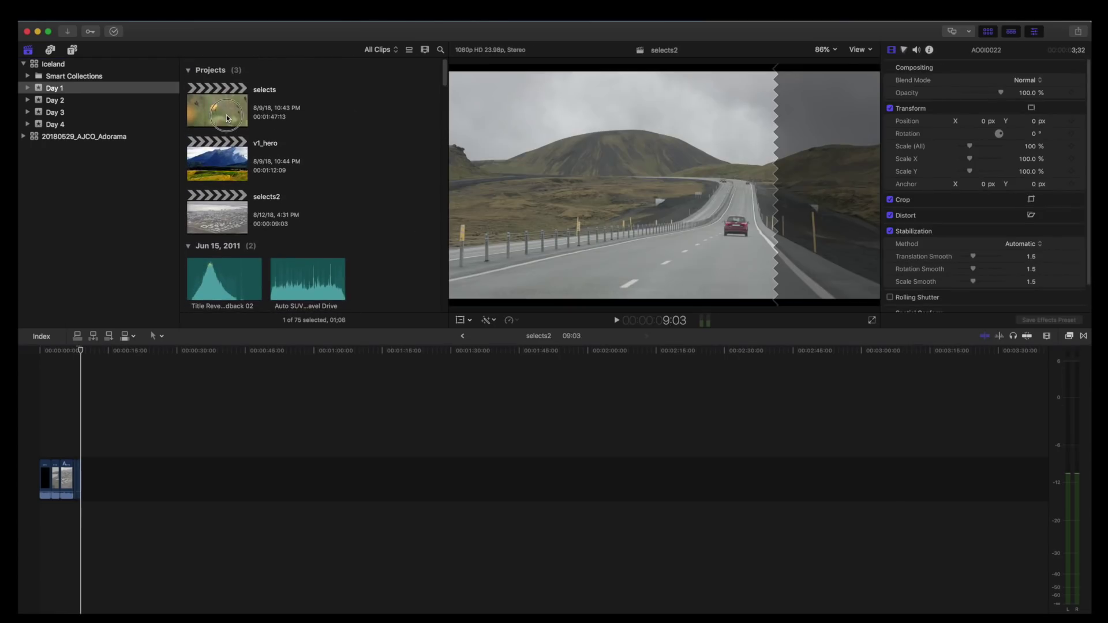
double_click(227, 118)
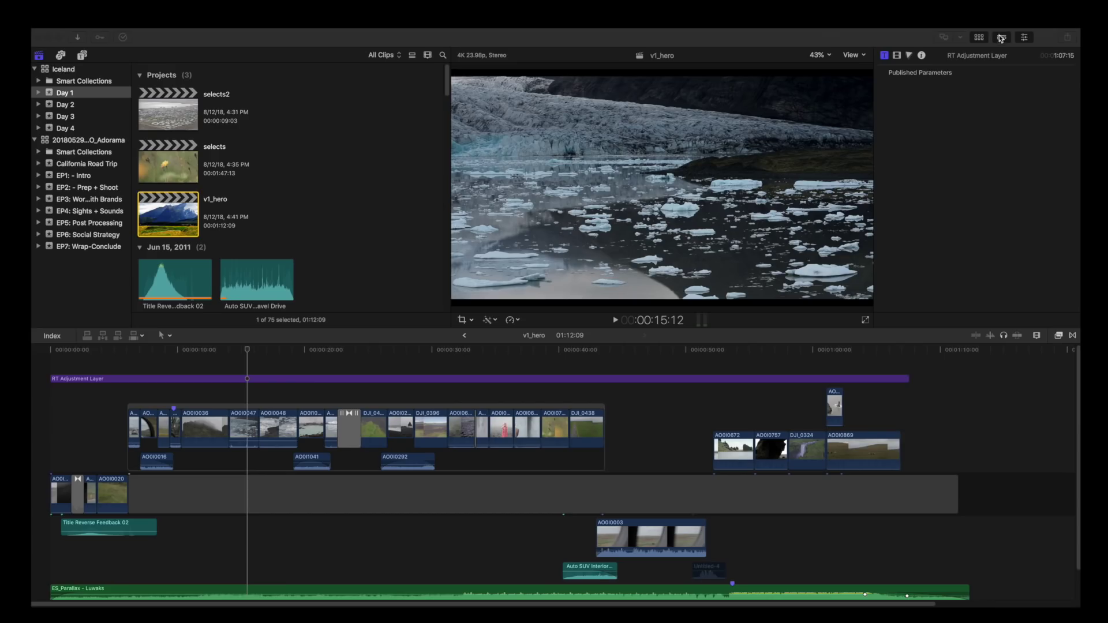
Share v1_hero as a Master File with H.264 codec and Video and Audio format
click(1066, 38)
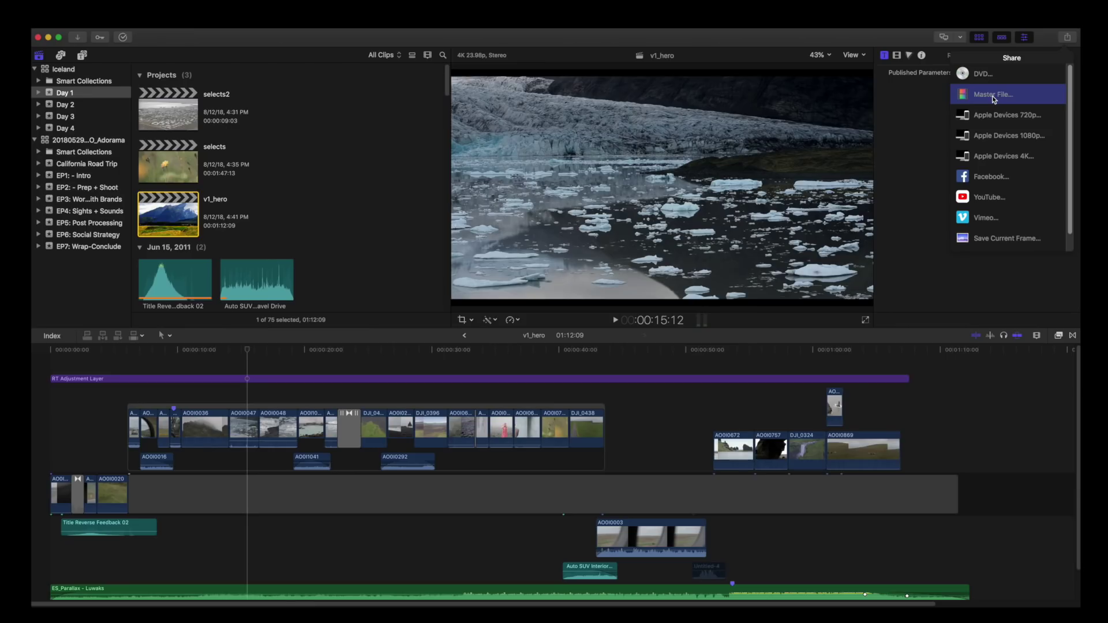
click(992, 96)
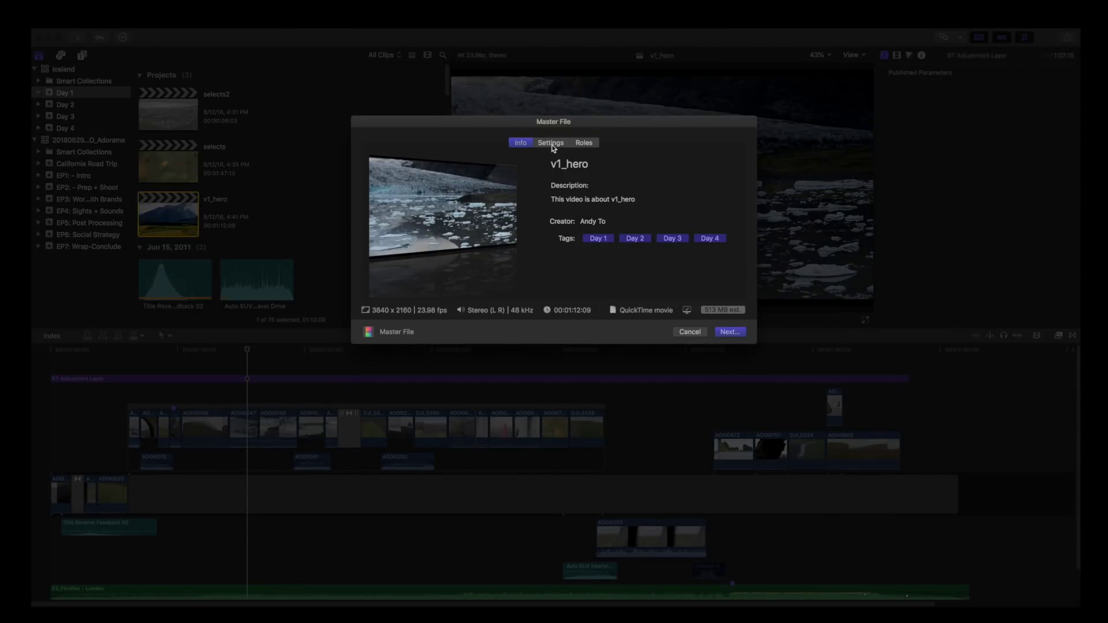
click(551, 143)
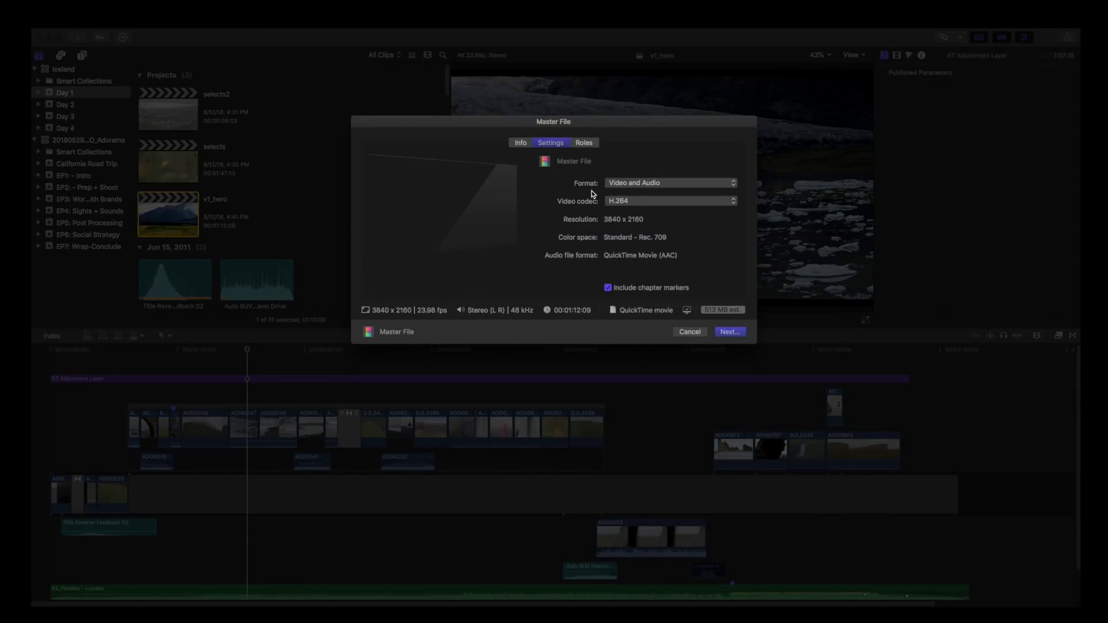
click(631, 201)
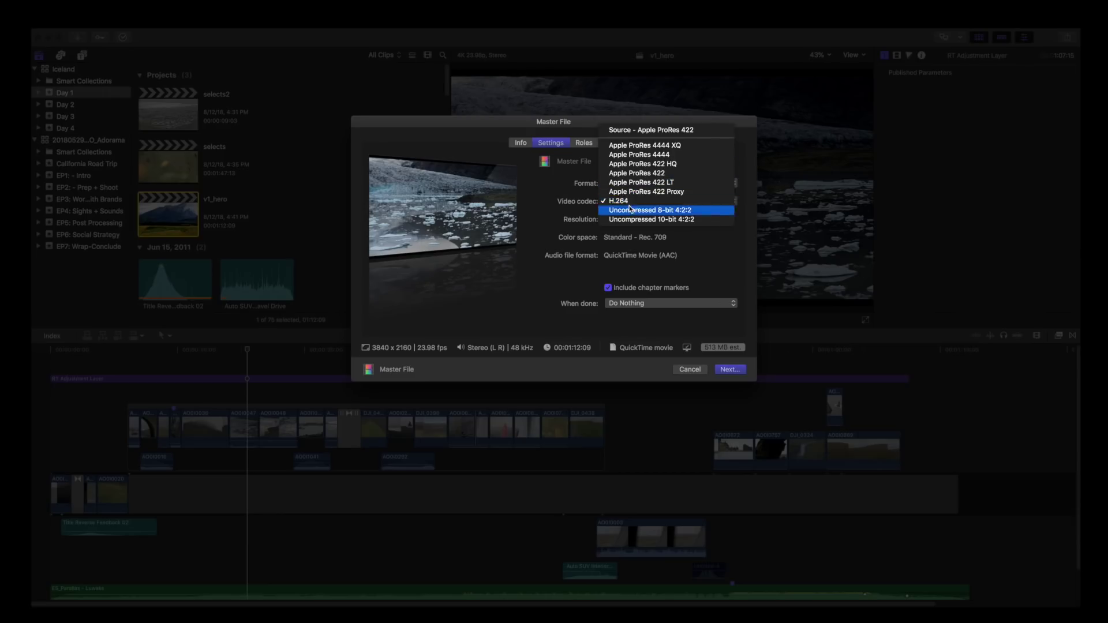
click(627, 201)
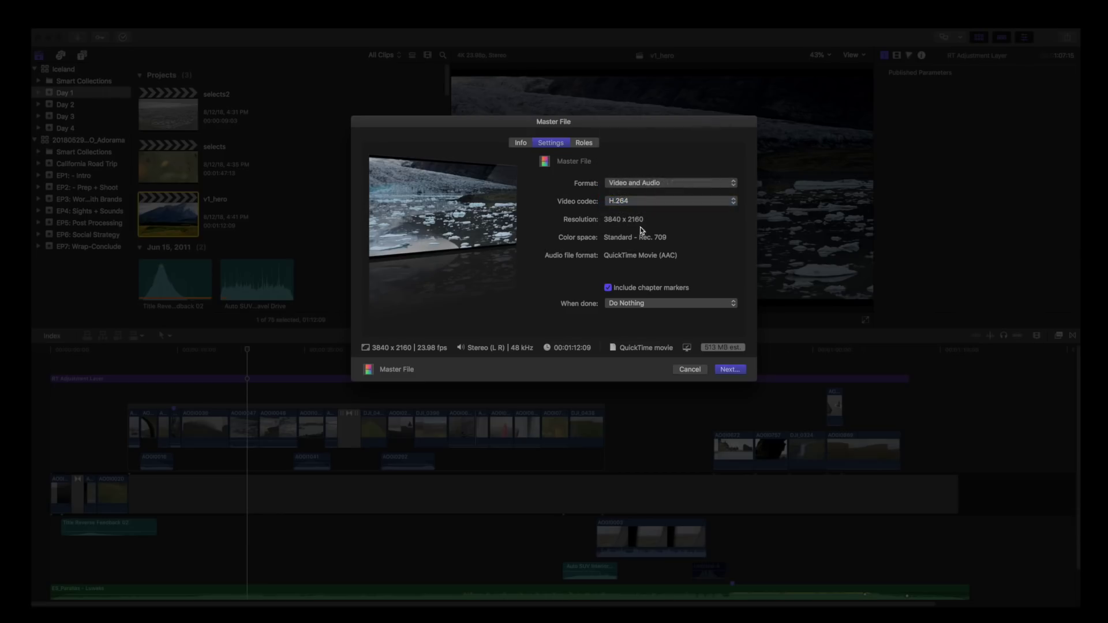
click(649, 185)
click(651, 185)
key(Return)
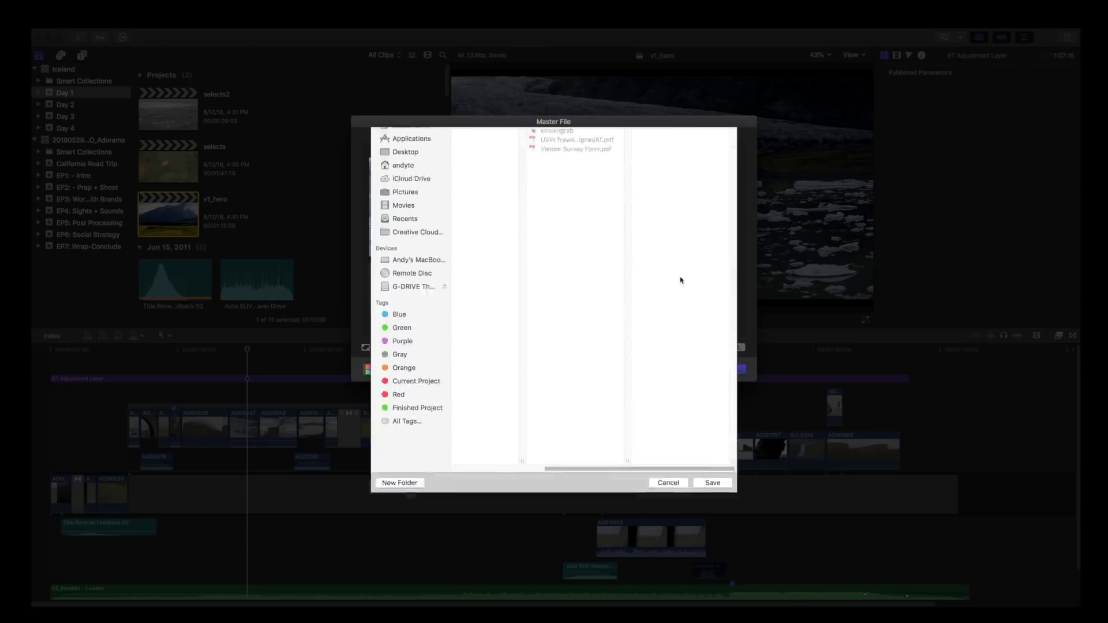